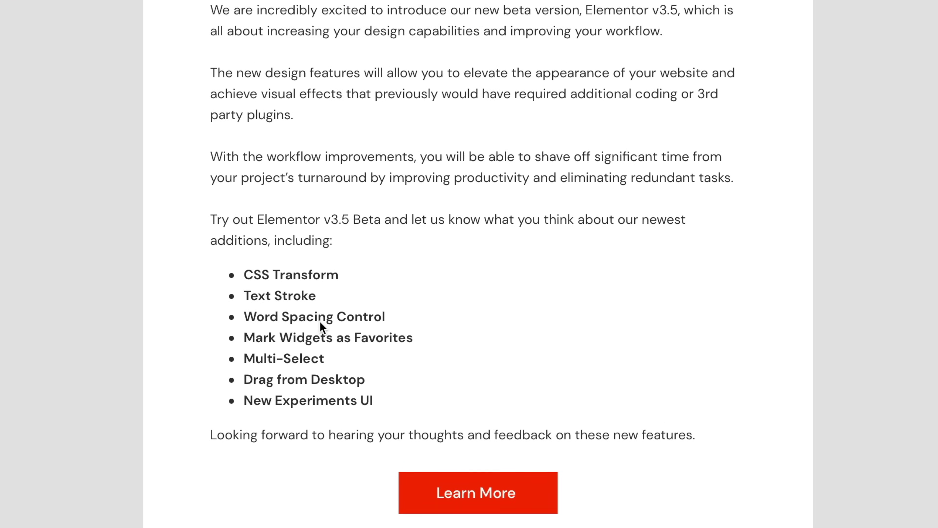
# - Scroll down the Elementor Experiments list past the Active and Default experiments, then back up
pyautogui.scroll(-1, 320, 325)
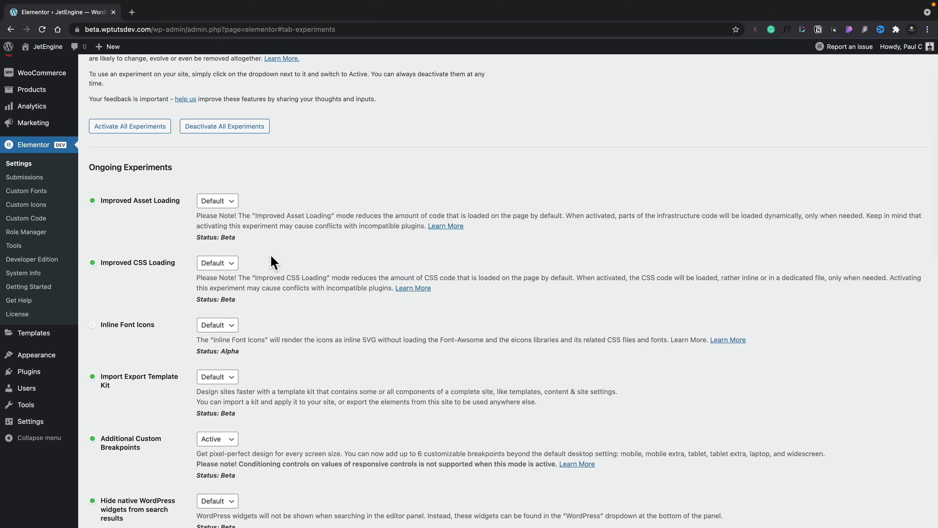
pyautogui.scroll(-5, 375, 319)
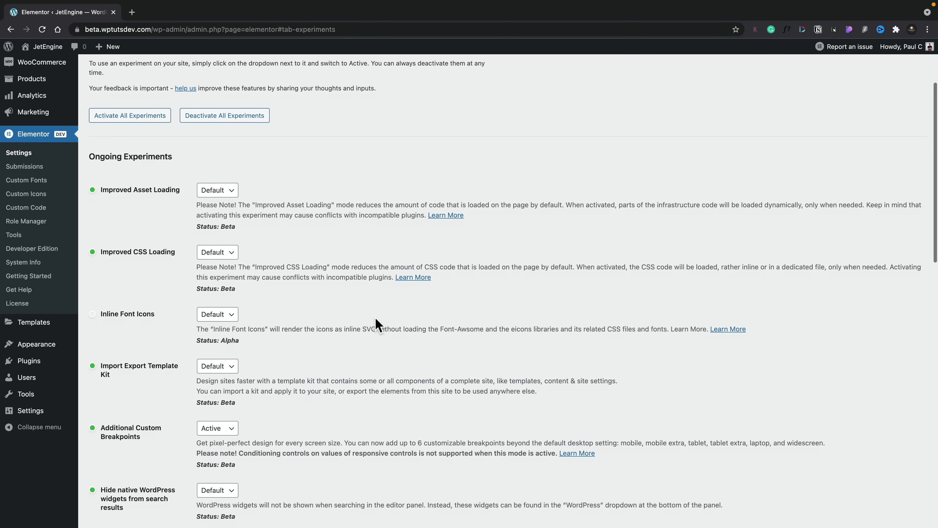
pyautogui.scroll(-10, 376, 319)
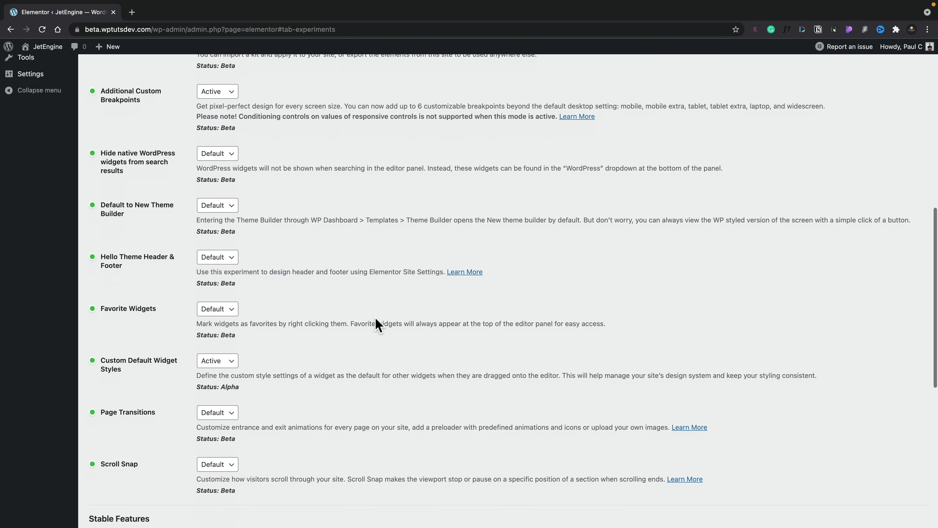
pyautogui.scroll(-3, 376, 325)
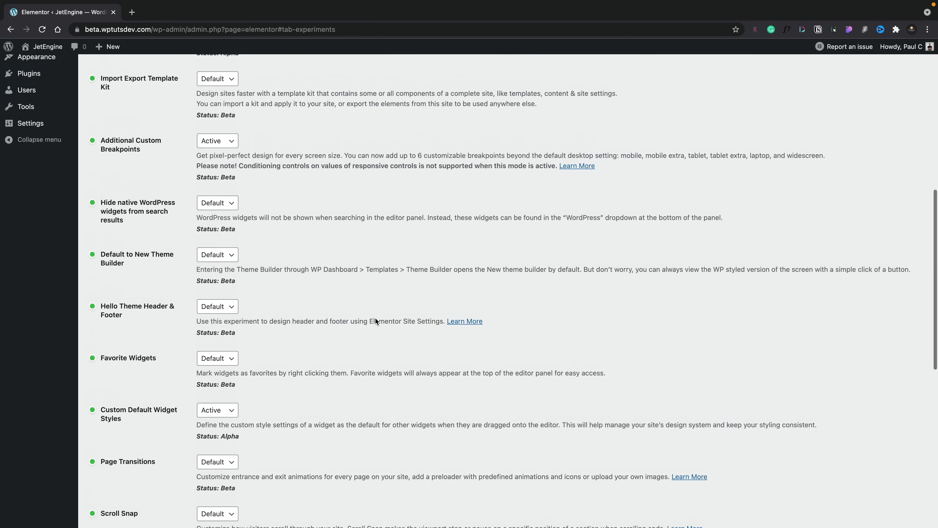
pyautogui.scroll(2, 376, 320)
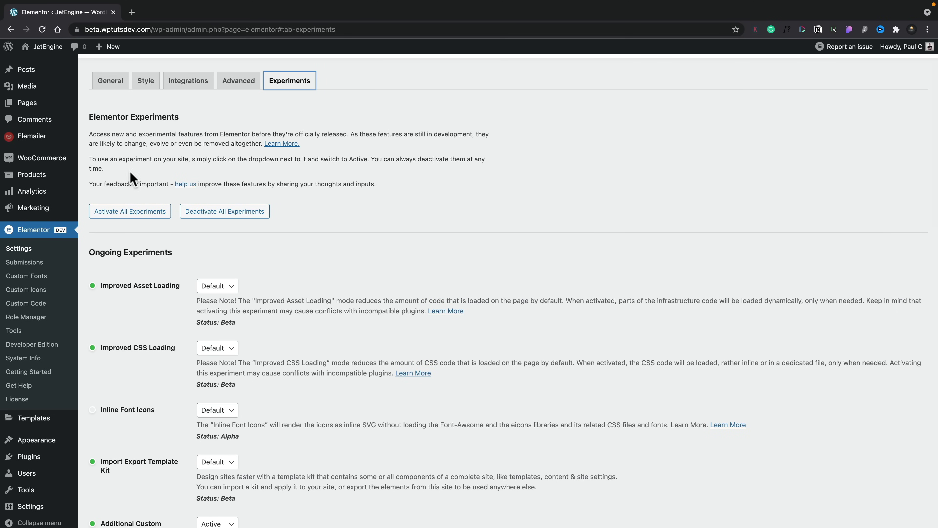
# - Create a new page titled 'Elementor Beta Test', publish it and open it in Elementor
pyautogui.moveTo(28, 103)
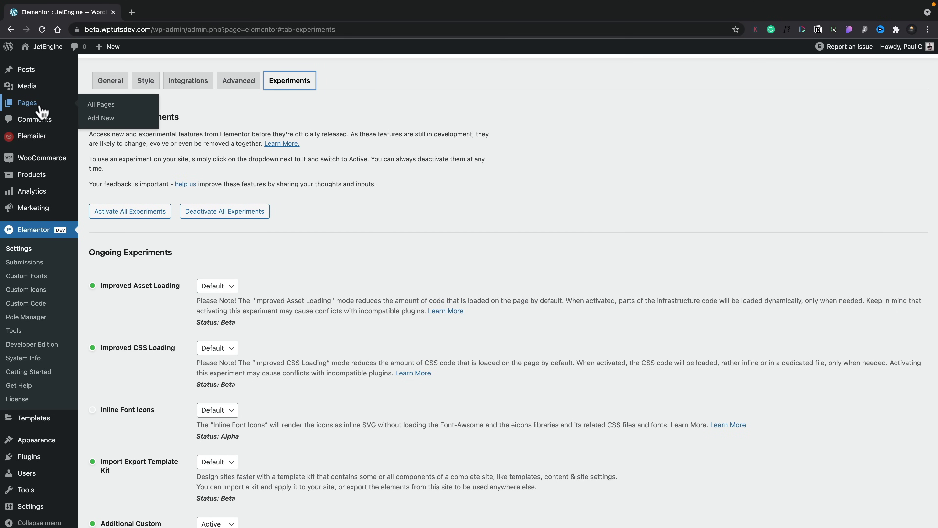
pyautogui.click(107, 119)
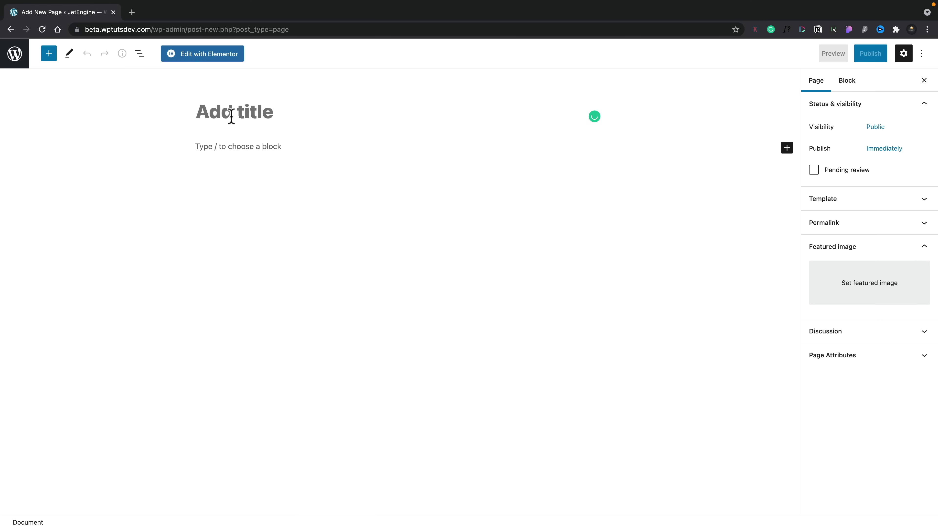
pyautogui.write('Elementor beta Test')
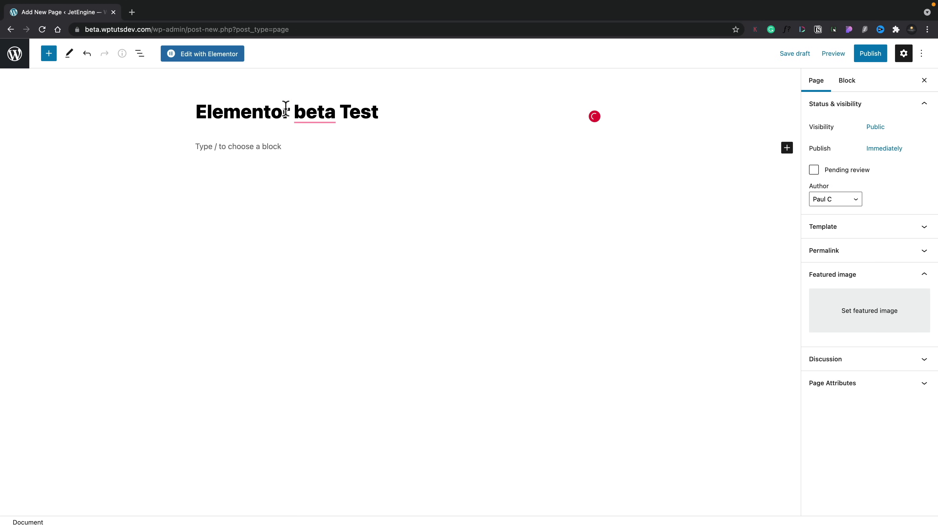
pyautogui.click(304, 110)
pyautogui.press('BackSpace')
pyautogui.write('B')
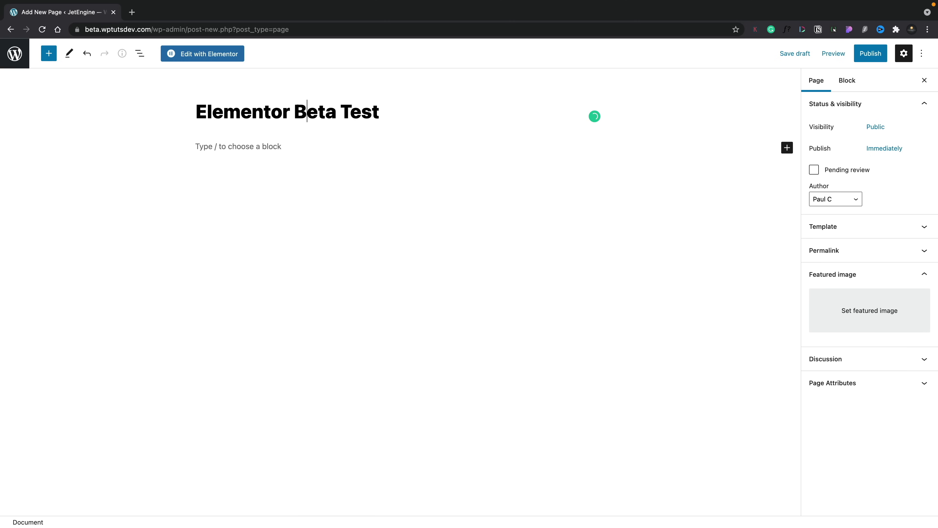
pyautogui.click(870, 55)
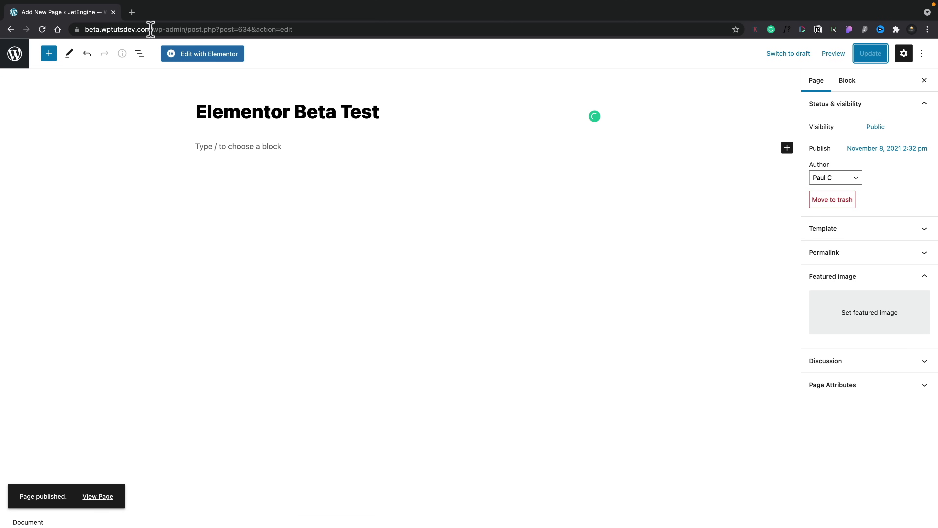
pyautogui.click(199, 54)
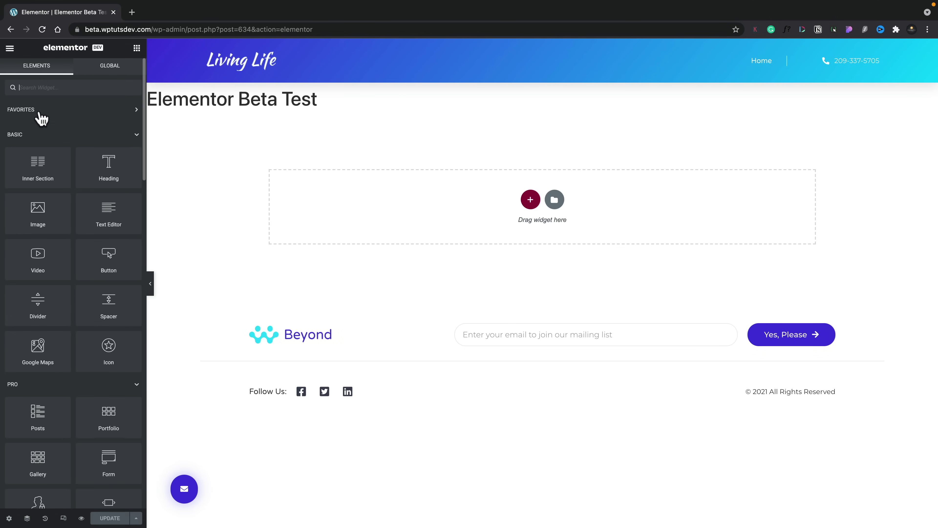
pyautogui.rightClick(100, 172)
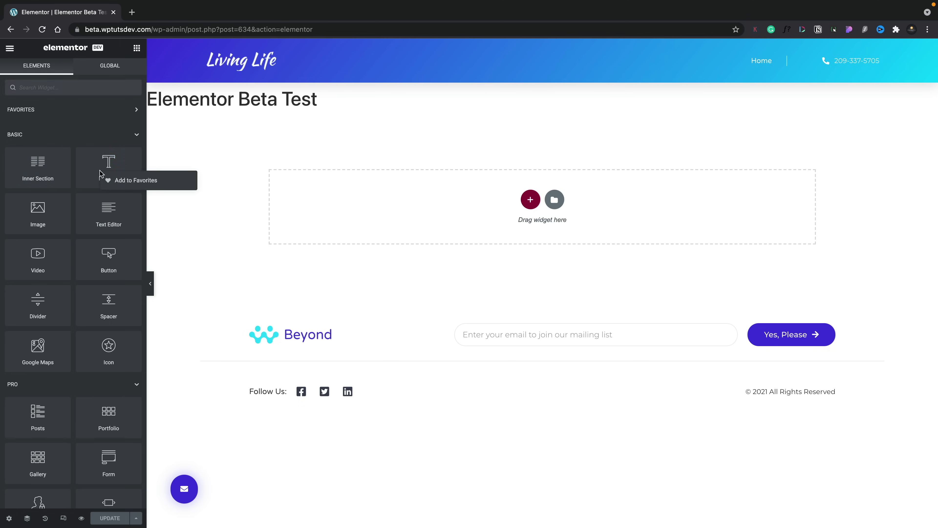
pyautogui.click(122, 181)
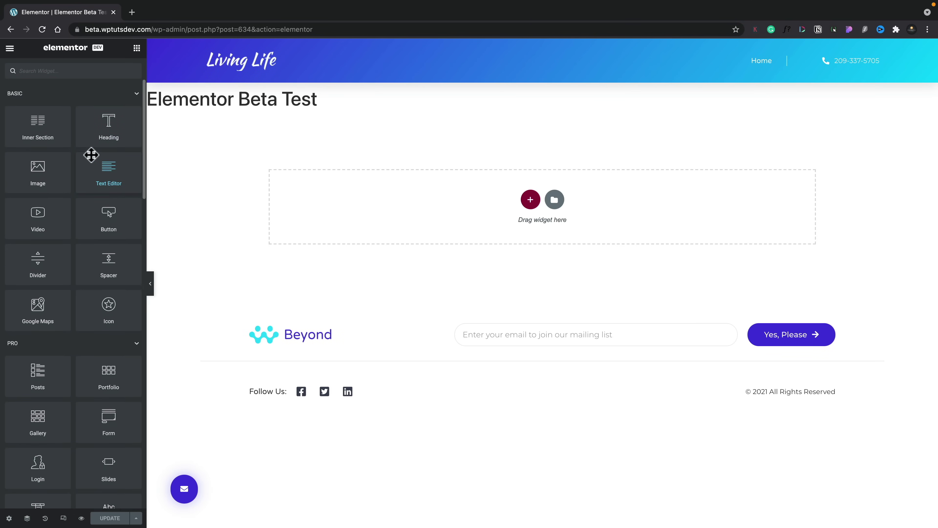
pyautogui.scroll(-5, 91, 154)
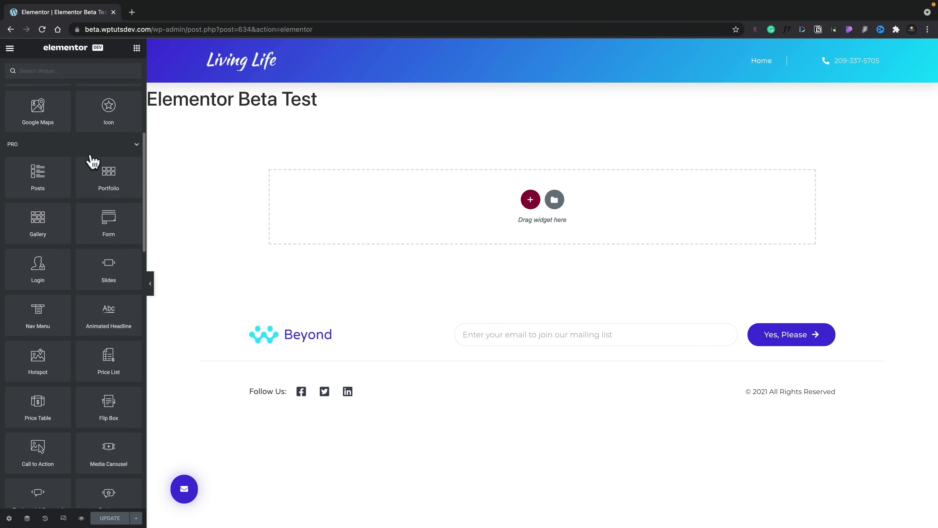
pyautogui.scroll(-10, 93, 162)
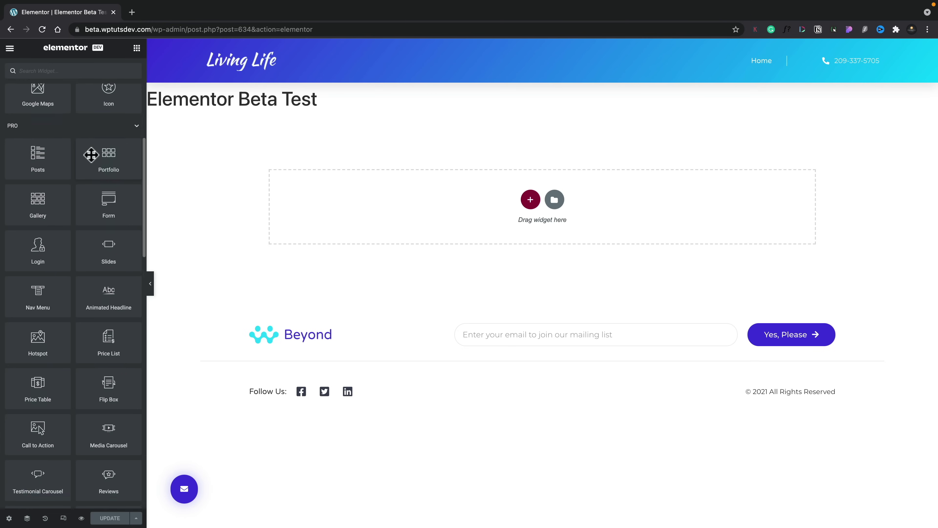
pyautogui.scroll(8, 91, 154)
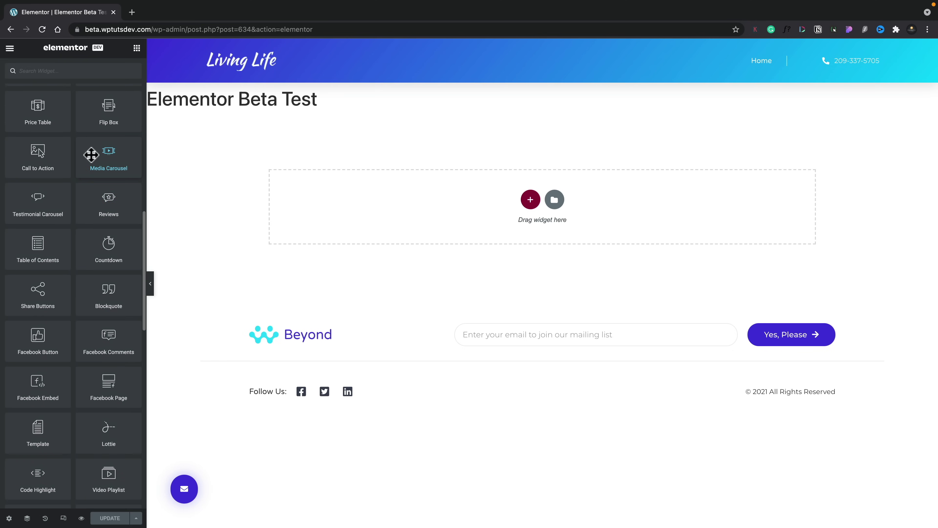
pyautogui.scroll(10, 91, 155)
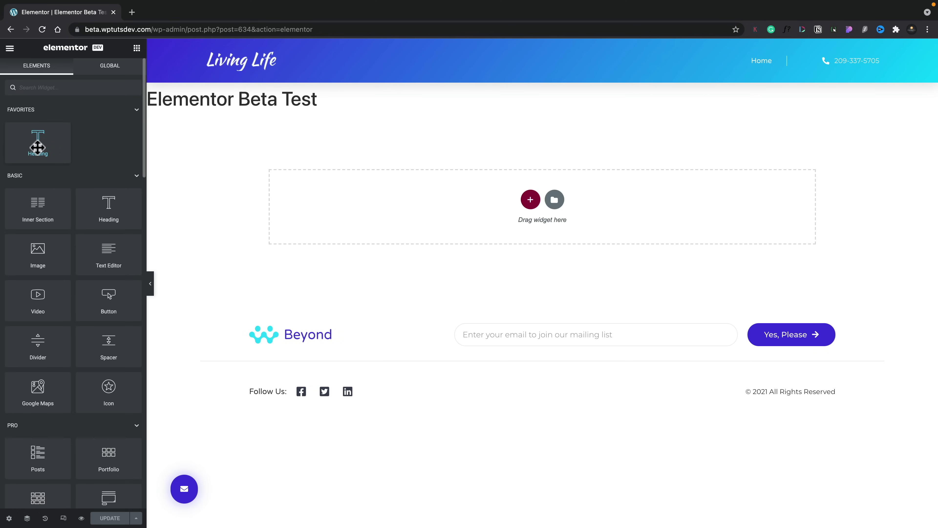
pyautogui.rightClick(37, 148)
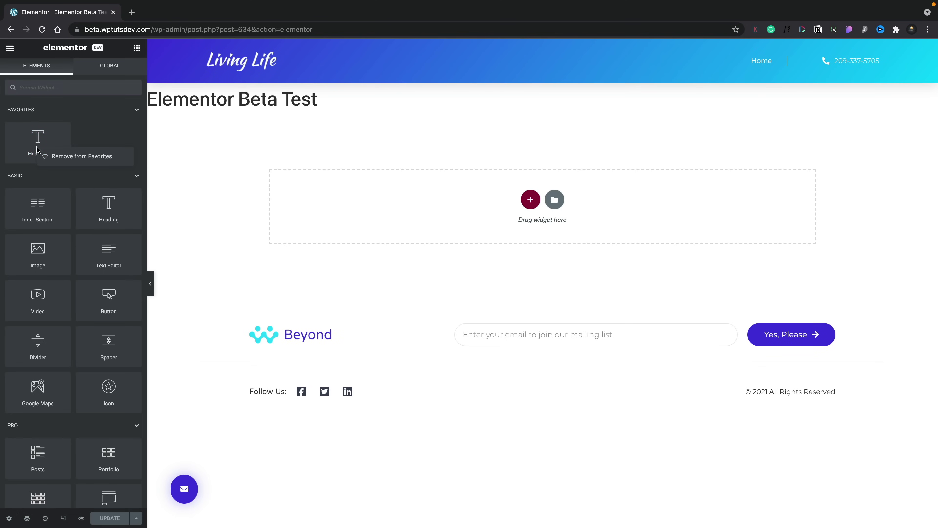
pyautogui.click(69, 157)
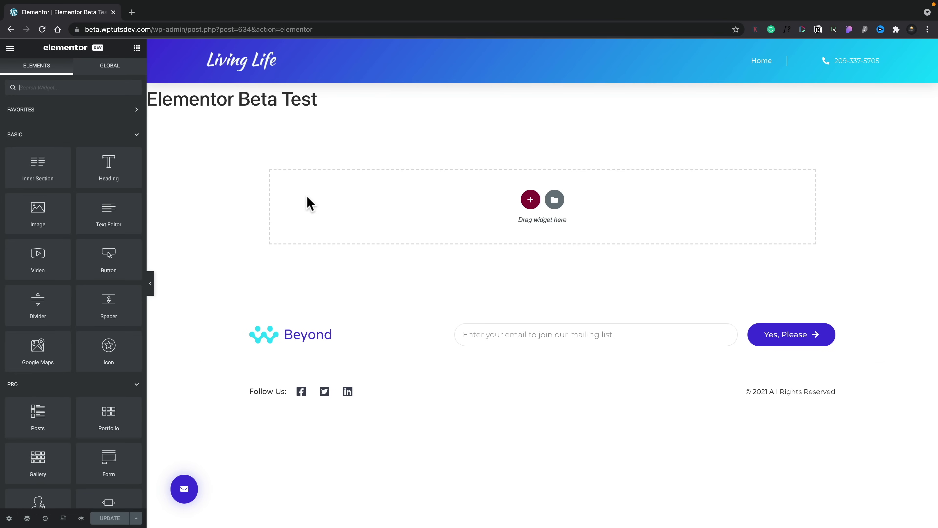
# - Place a Heading widget at the top of the page and hide the page title
pyautogui.moveTo(107, 173); pyautogui.dragTo(322, 199)
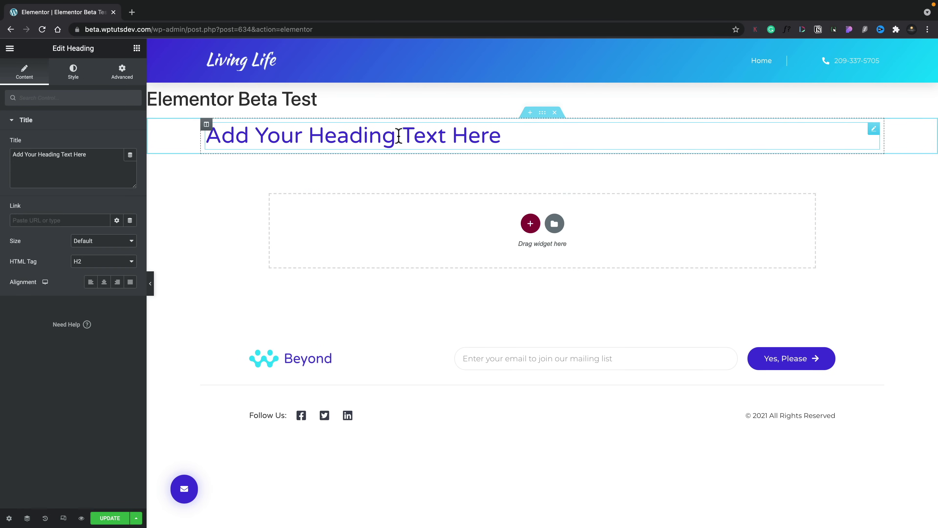
pyautogui.click(10, 518)
pyautogui.click(128, 245)
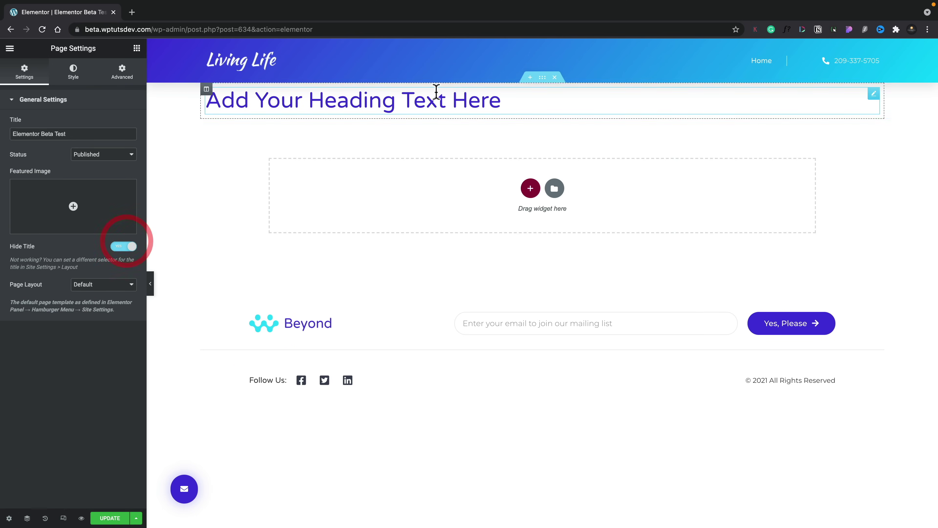
# - Give the heading's section a 50 px top and bottom margin
pyautogui.click(543, 78)
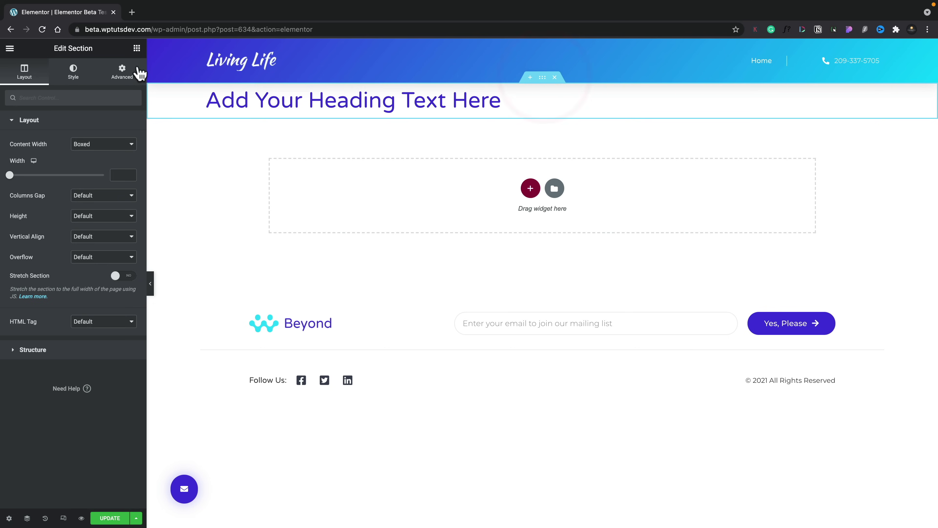
pyautogui.click(122, 71)
pyautogui.click(20, 155)
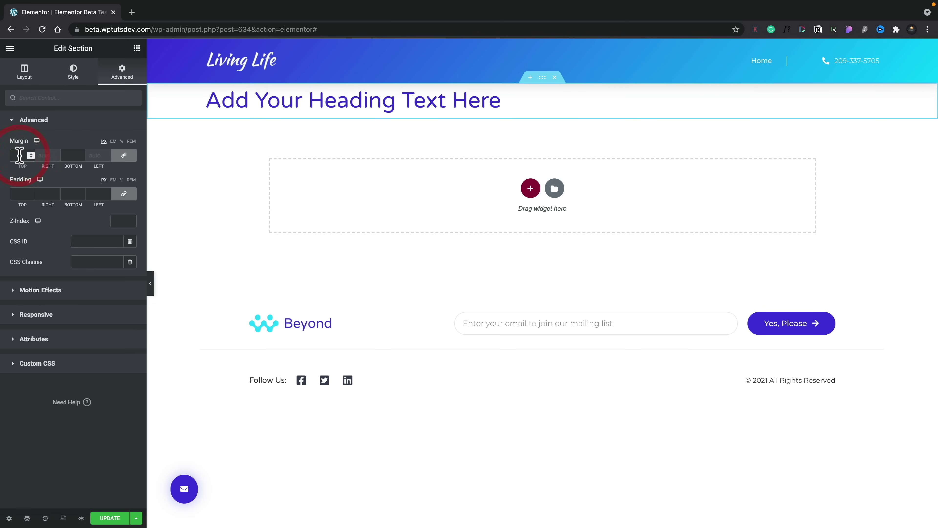
pyautogui.write('50')
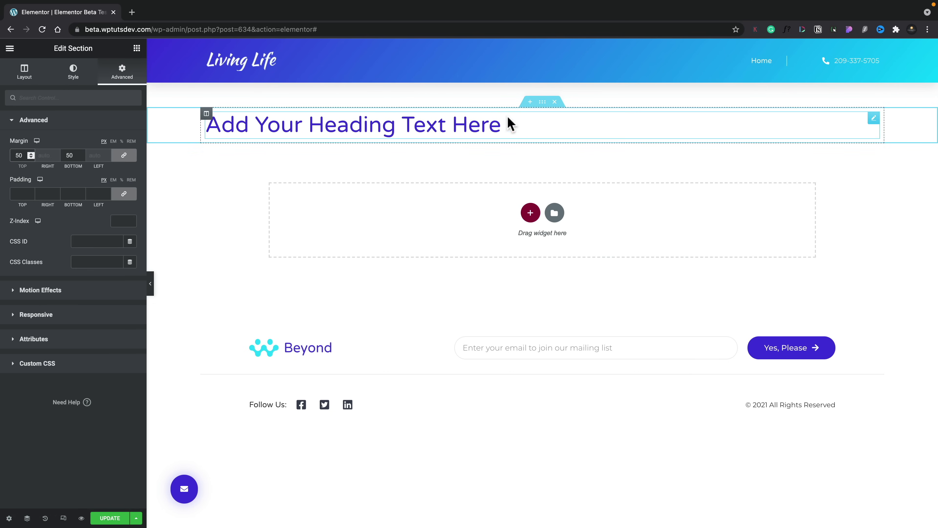
# - In the heading's Style > Text Stroke, choose the global Text colour as the stroke colour
pyautogui.click(513, 125)
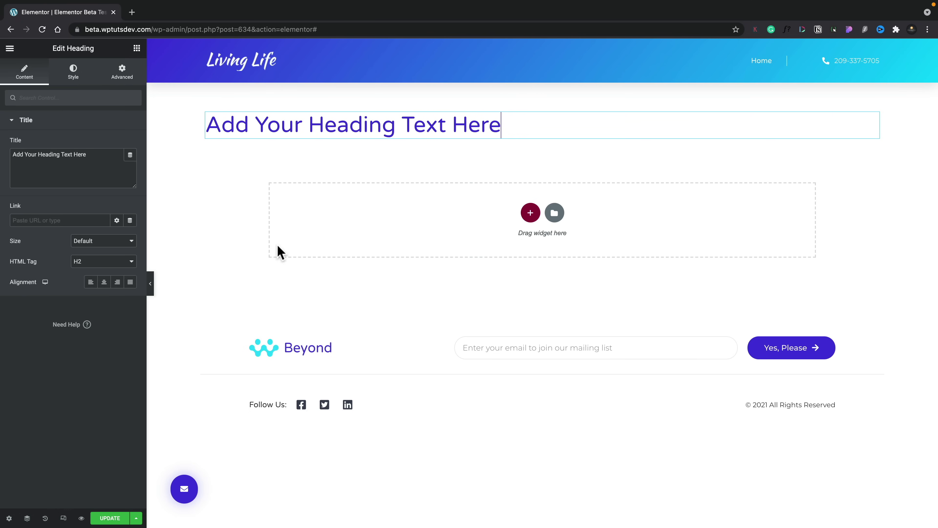
pyautogui.click(71, 74)
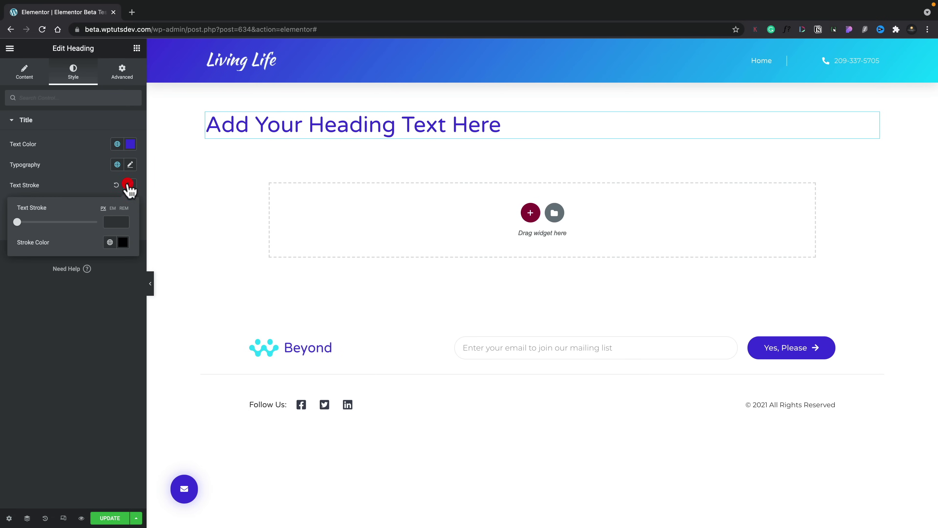
pyautogui.click(109, 243)
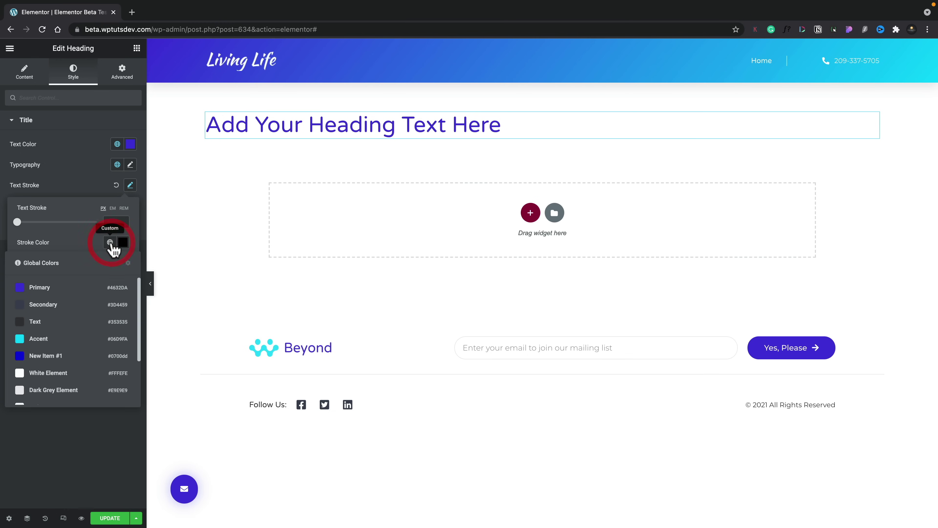
pyautogui.click(123, 243)
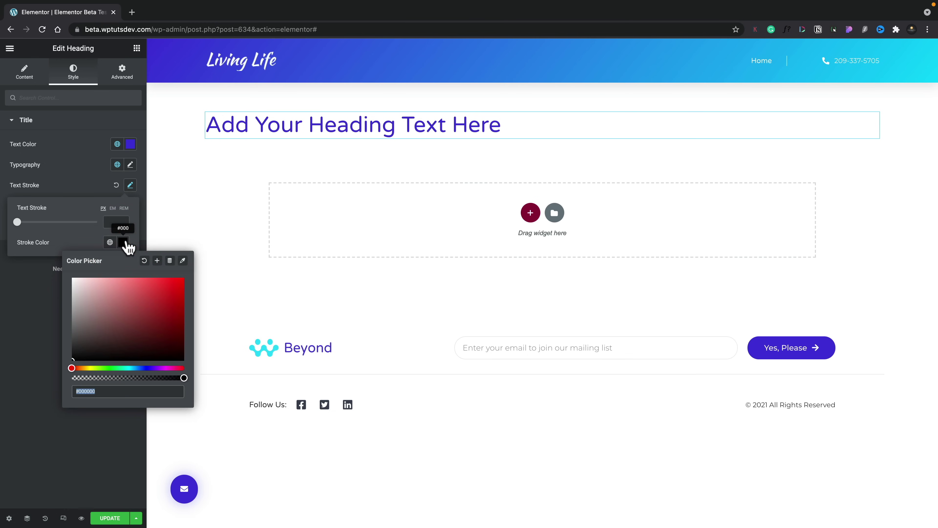
pyautogui.click(110, 242)
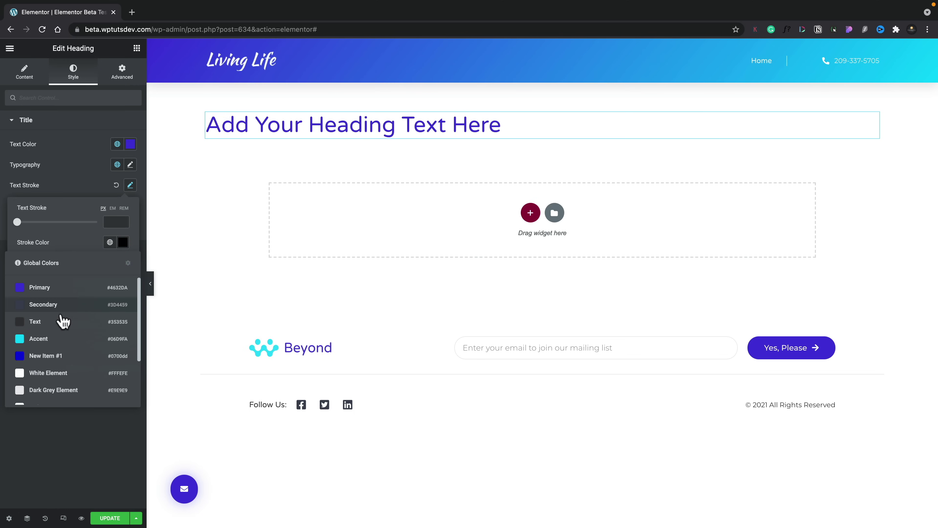
pyautogui.click(51, 325)
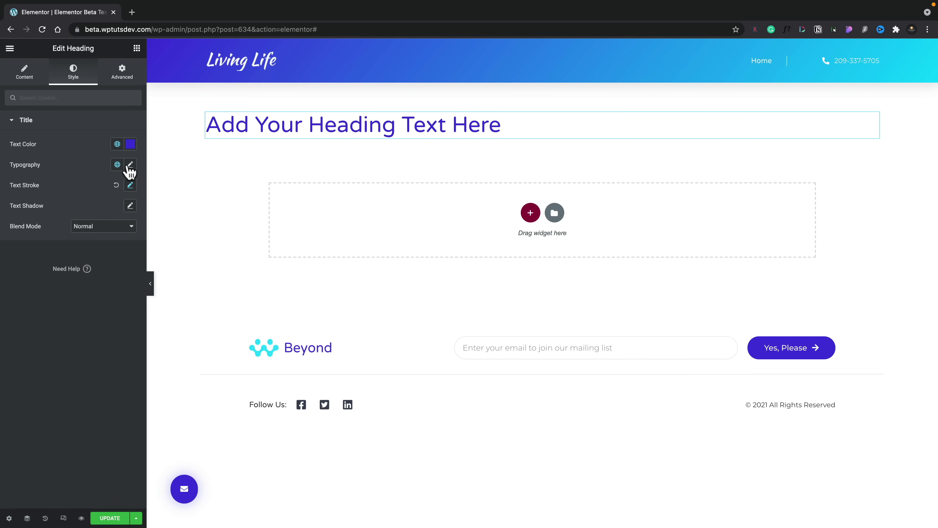
# - Thicken the heading's text stroke, make its fill fully transparent, and open the beta release notes
pyautogui.click(131, 186)
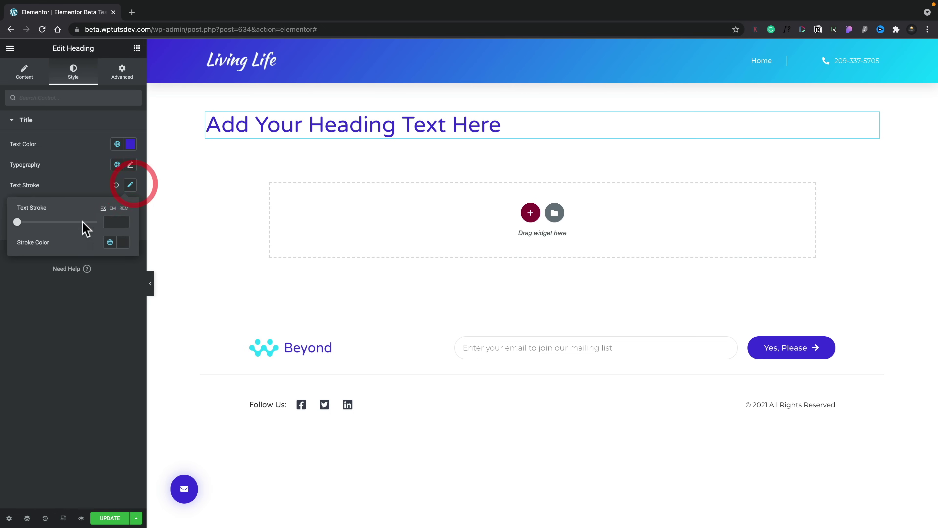
pyautogui.moveTo(17, 222); pyautogui.dragTo(33, 222)
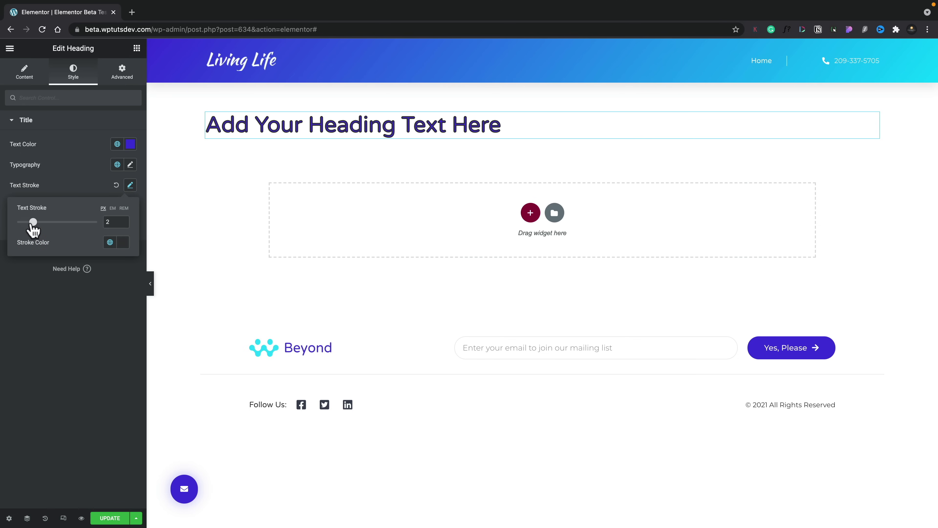
pyautogui.click(130, 144)
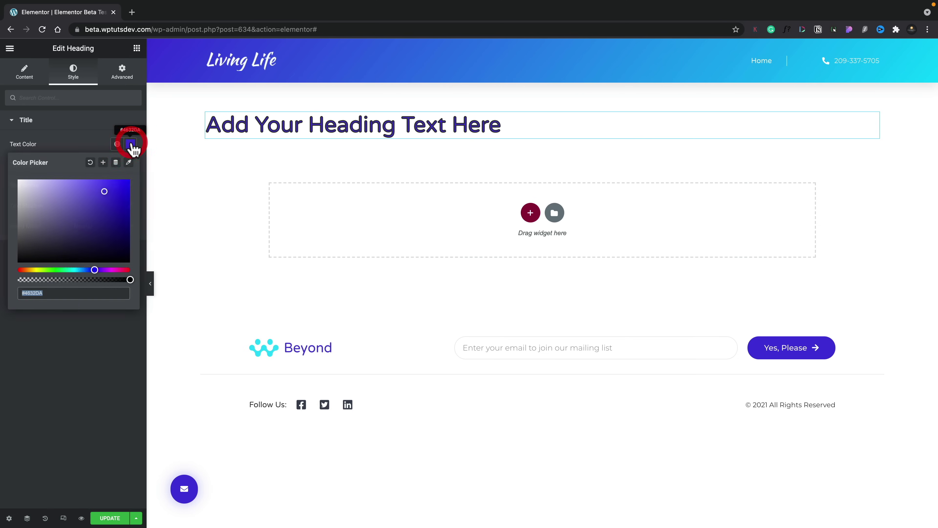
pyautogui.moveTo(128, 279); pyautogui.dragTo(18, 280)
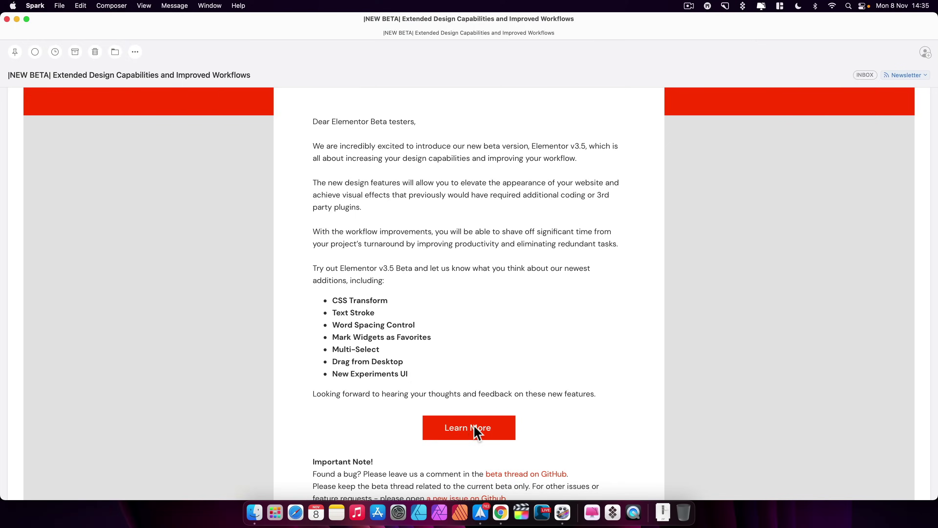
pyautogui.click(477, 429)
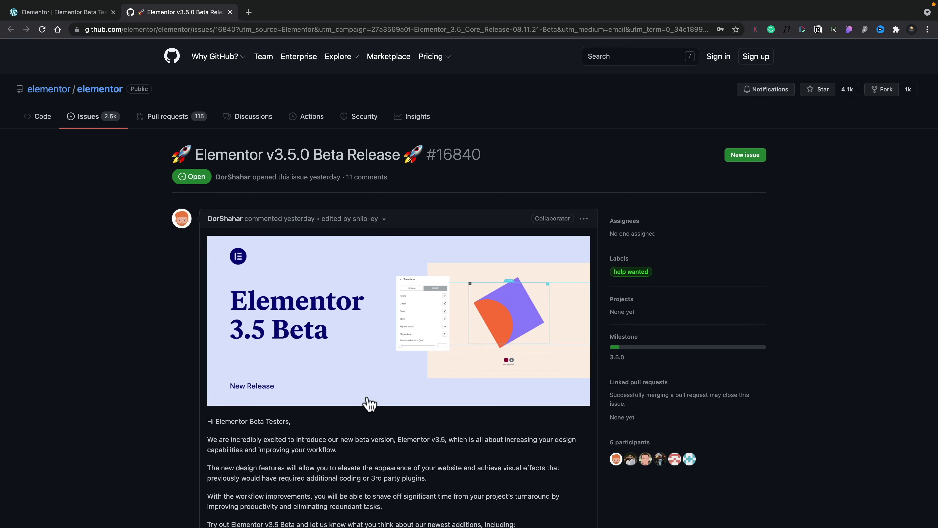
# - Scroll the GitHub beta release issue down to the Text Stroke and Word Spacing sections
pyautogui.scroll(-10, 369, 404)
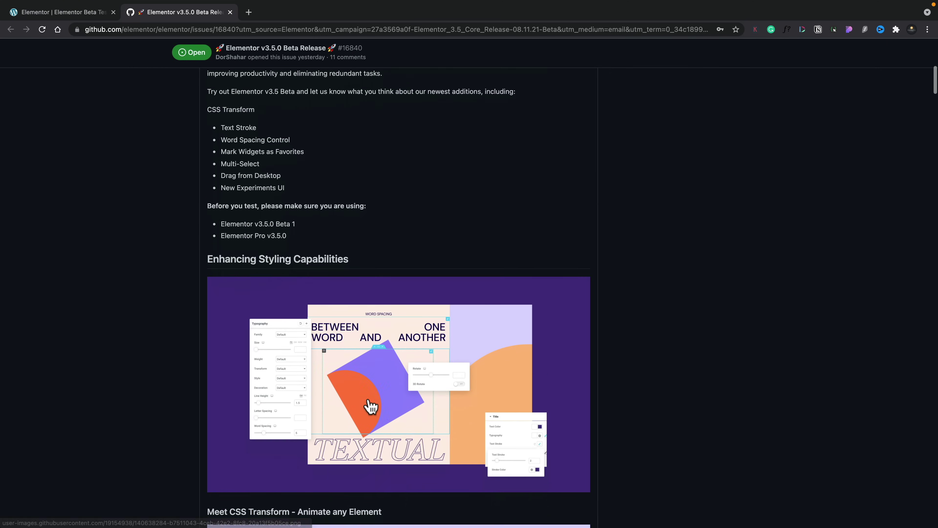
pyautogui.scroll(-9, 368, 404)
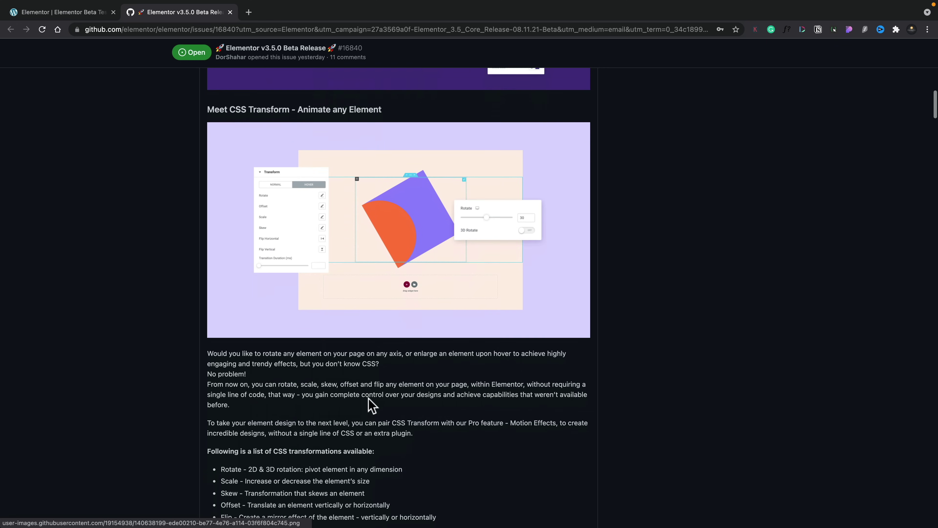
pyautogui.scroll(-10, 369, 404)
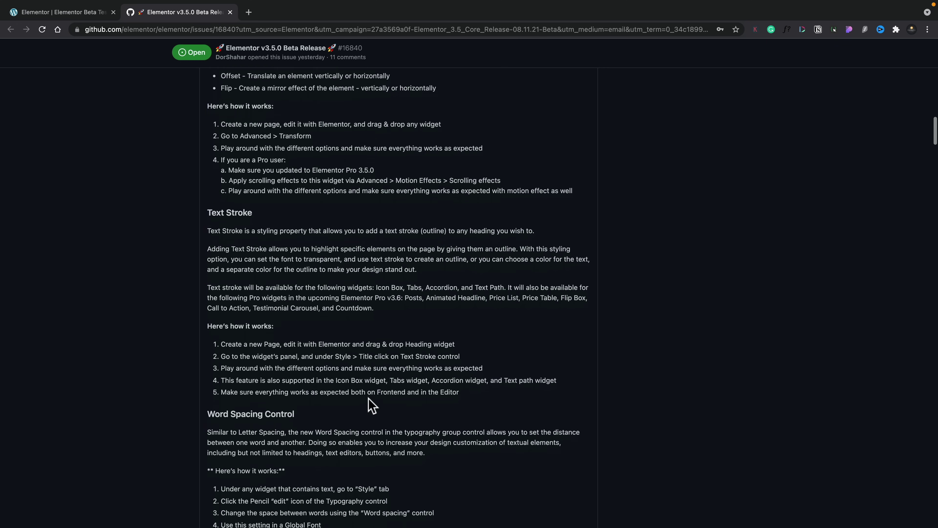
pyautogui.scroll(-2, 370, 405)
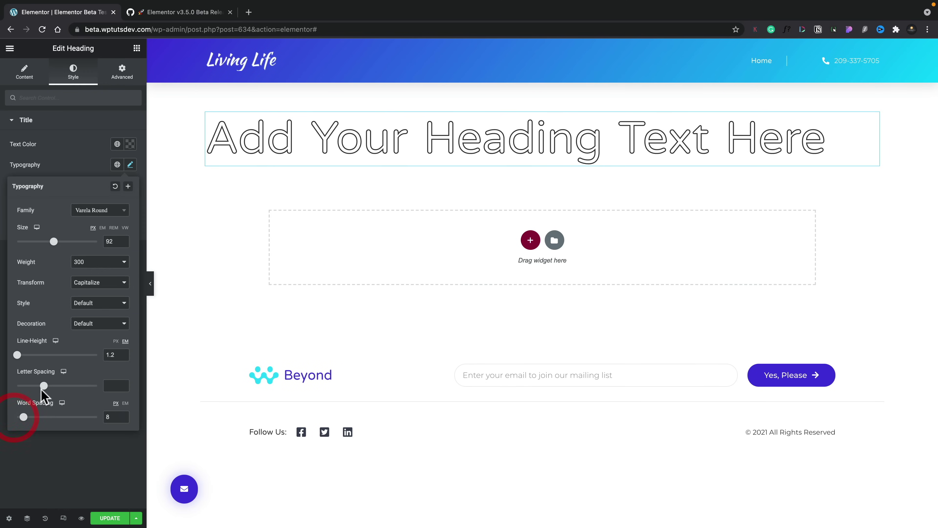
# - Drag the heading's Letter Spacing down to -4.4
pyautogui.moveTo(43, 386); pyautogui.dragTo(31, 420)
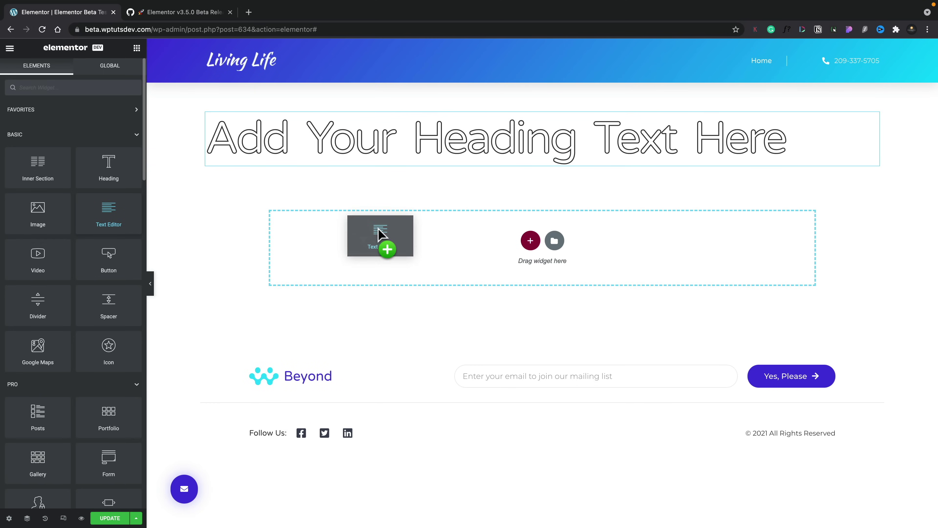
pyautogui.moveTo(377, 235); pyautogui.dragTo(380, 230)
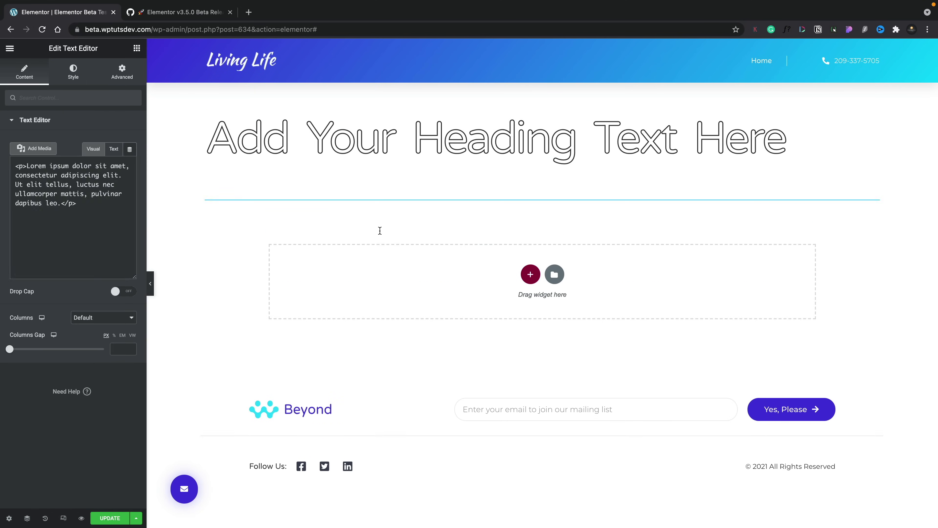
pyautogui.click(74, 77)
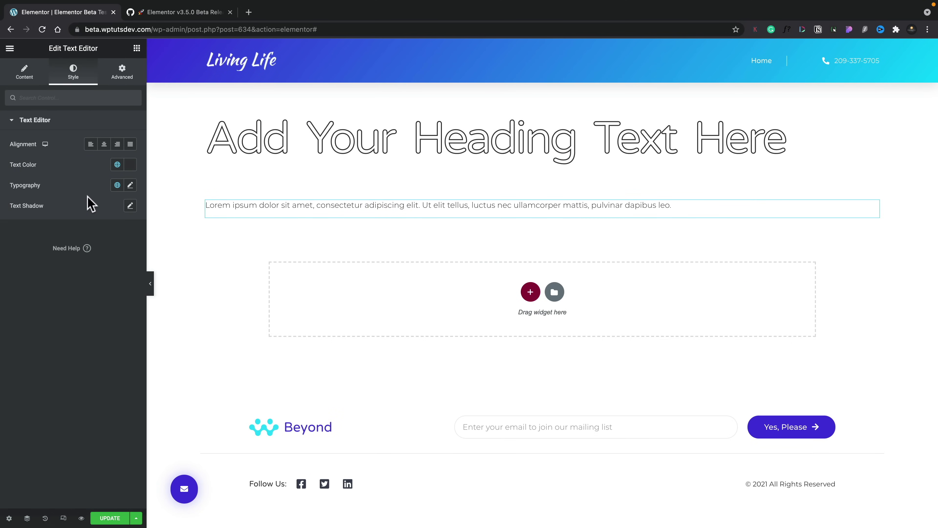
pyautogui.click(130, 186)
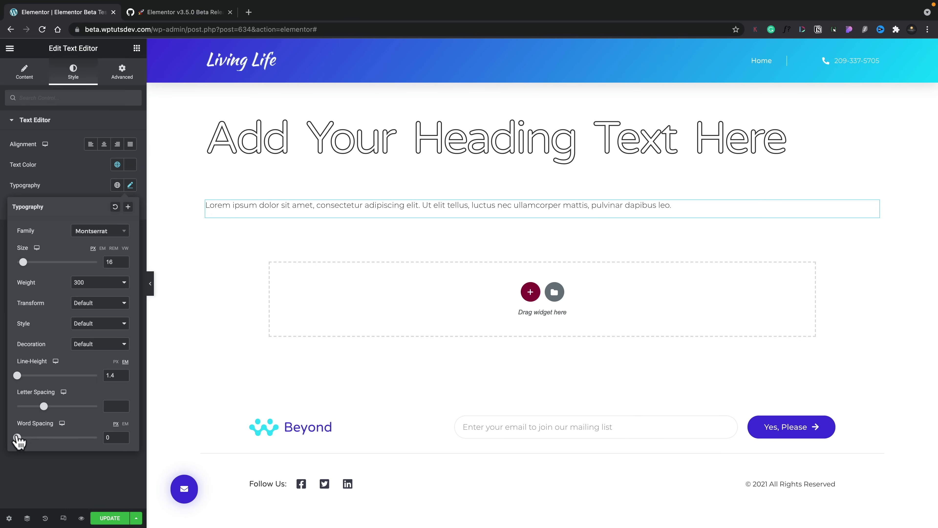
pyautogui.click(40, 470)
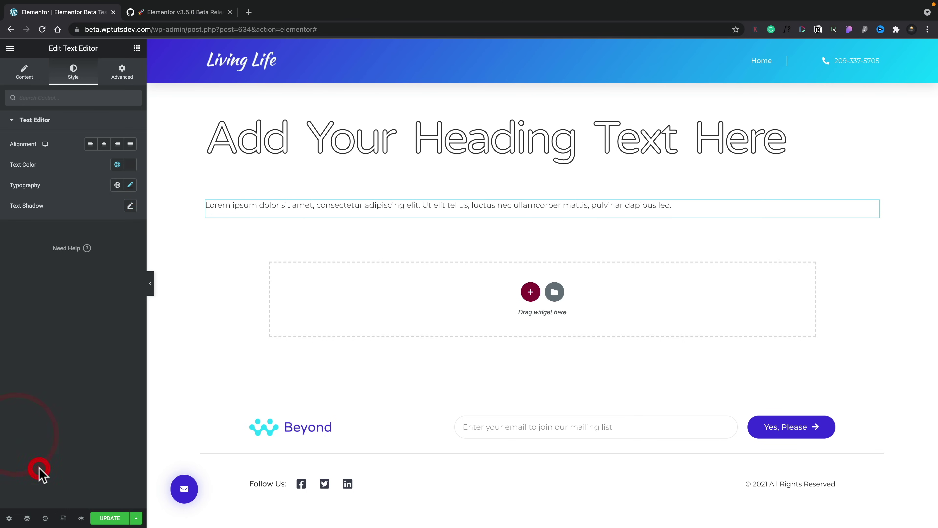
pyautogui.click(124, 73)
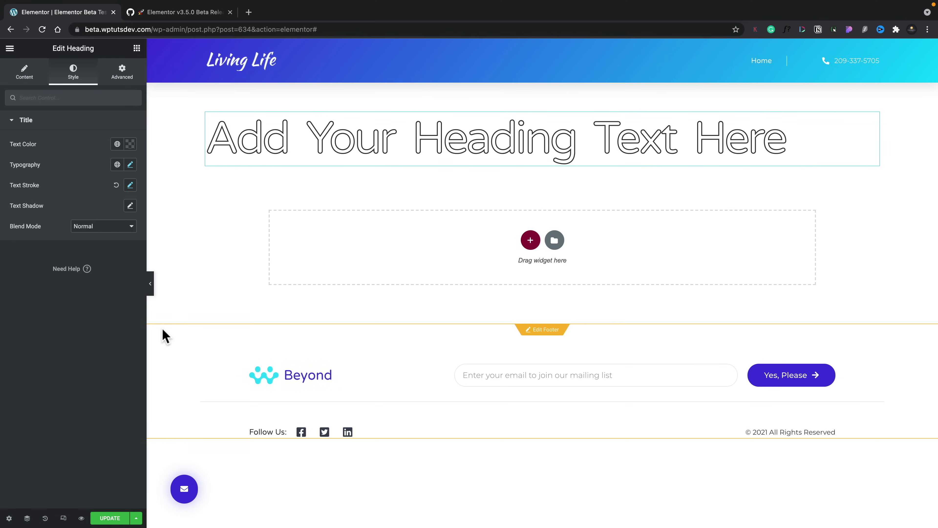
# - Expand the heading's Advanced > Transform options, then switch to the GitHub release notes
pyautogui.click(122, 78)
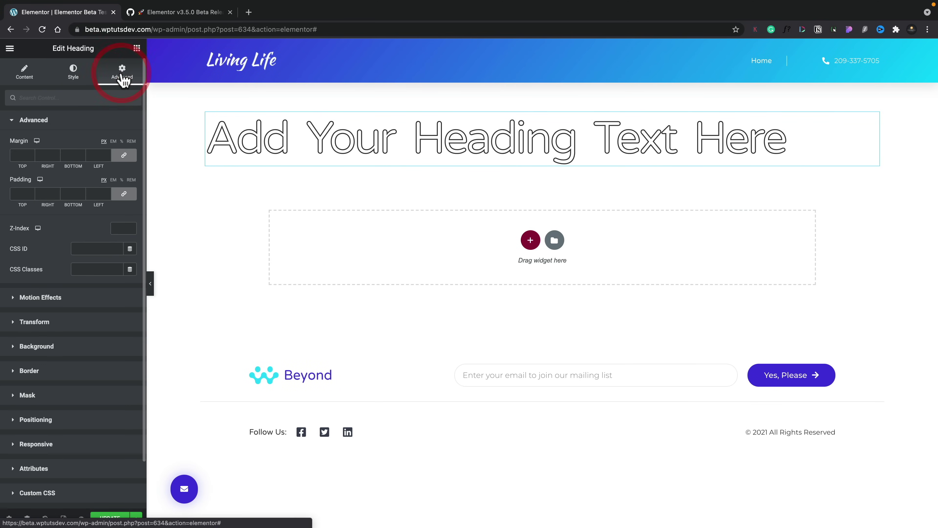
pyautogui.click(36, 323)
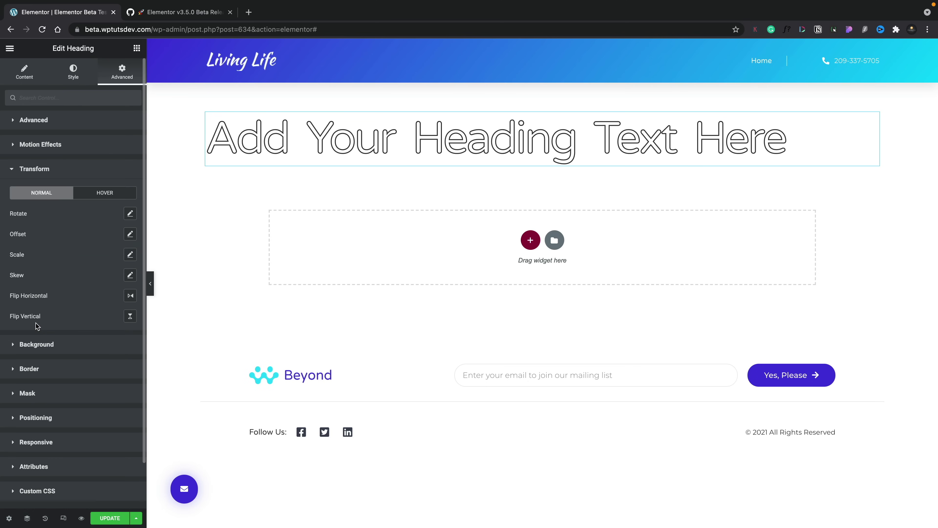
pyautogui.scroll(-1, 103, 302)
pyautogui.scroll(-1, 105, 302)
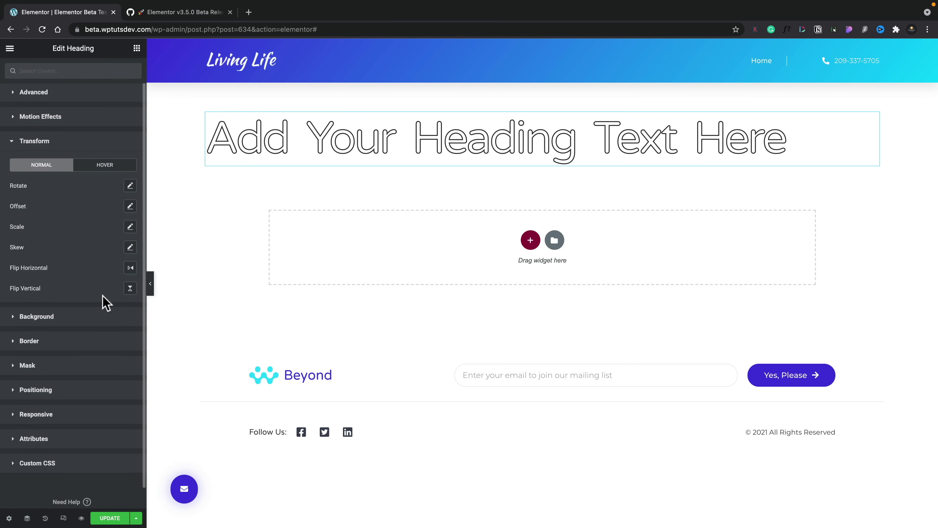
pyautogui.hotkey('ctrl', 'Tab')
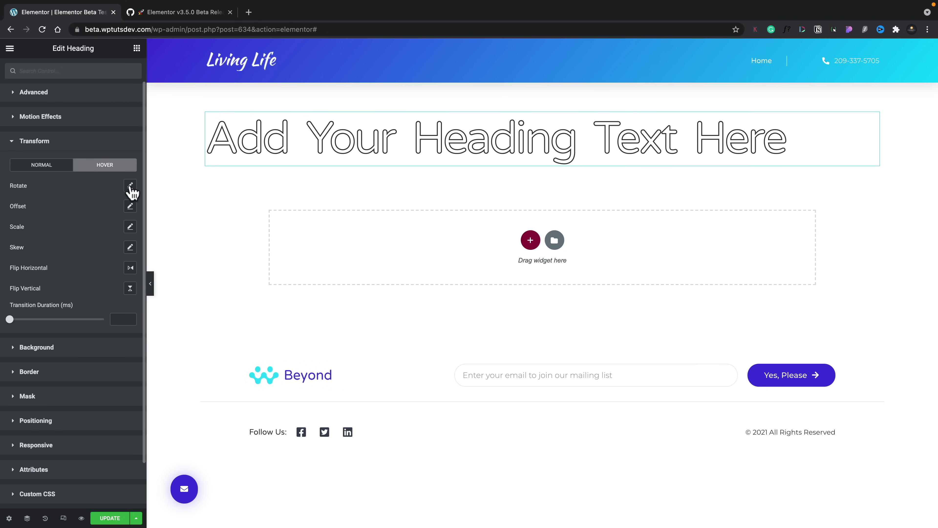
# - Set the heading's hover Rotate to 90 degrees and preview the rotation on the heading
pyautogui.click(130, 185)
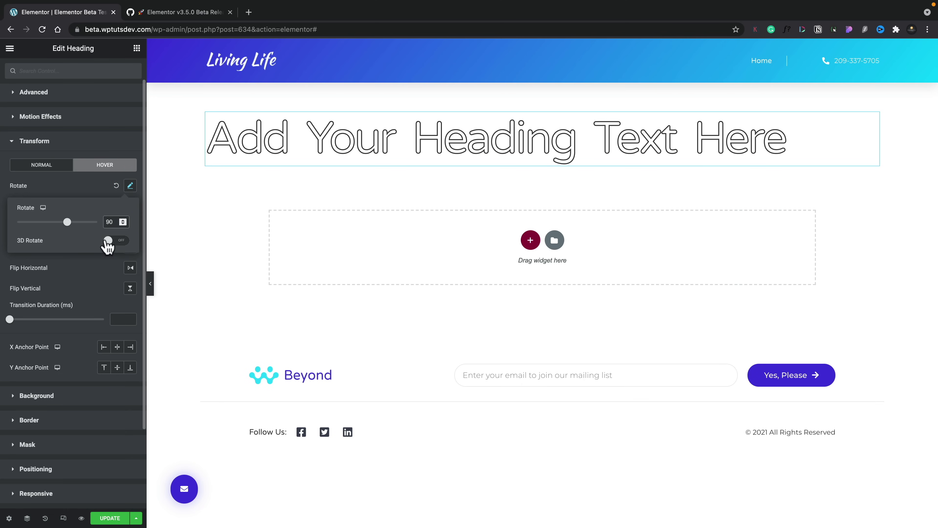
pyautogui.click(86, 262)
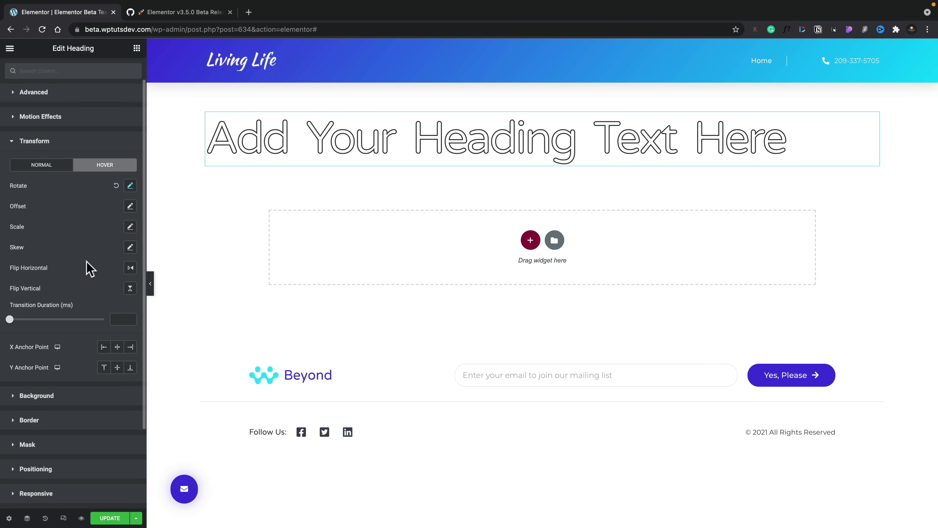
pyautogui.moveTo(304, 142)
# - Set the hover rotation's X Anchor Point to Right so it pivots on the heading's right side
pyautogui.moveTo(518, 168)
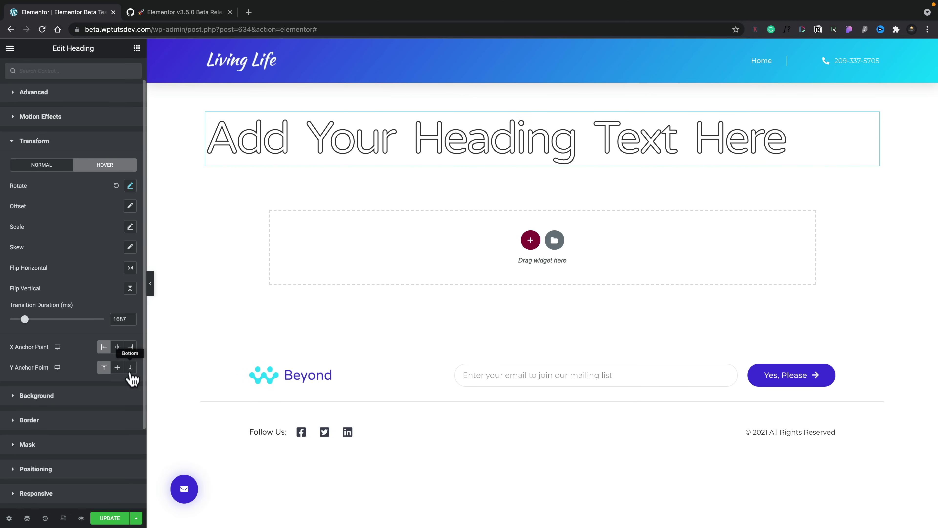
pyautogui.click(130, 347)
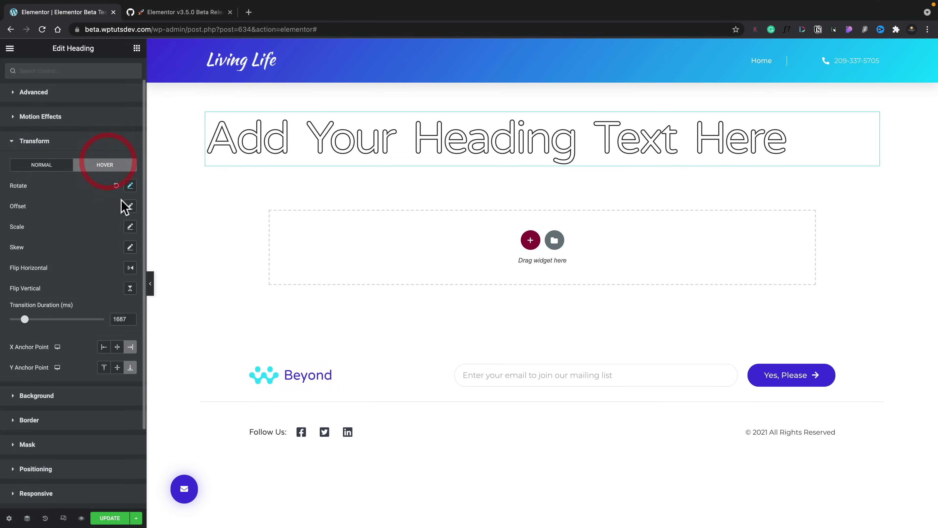
# - Reset the hover rotation, then try a horizontal flip on Normal with both anchors set to Center
pyautogui.click(116, 185)
pyautogui.click(52, 164)
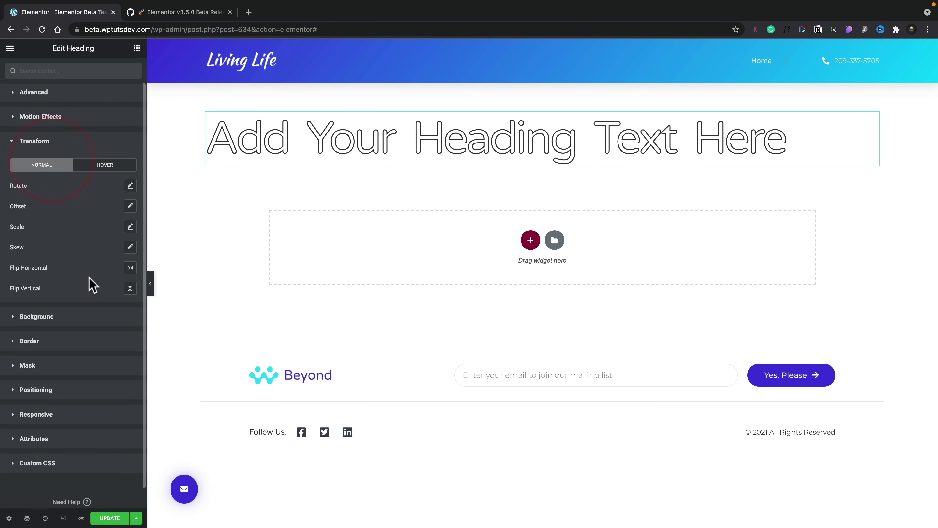
pyautogui.click(130, 269)
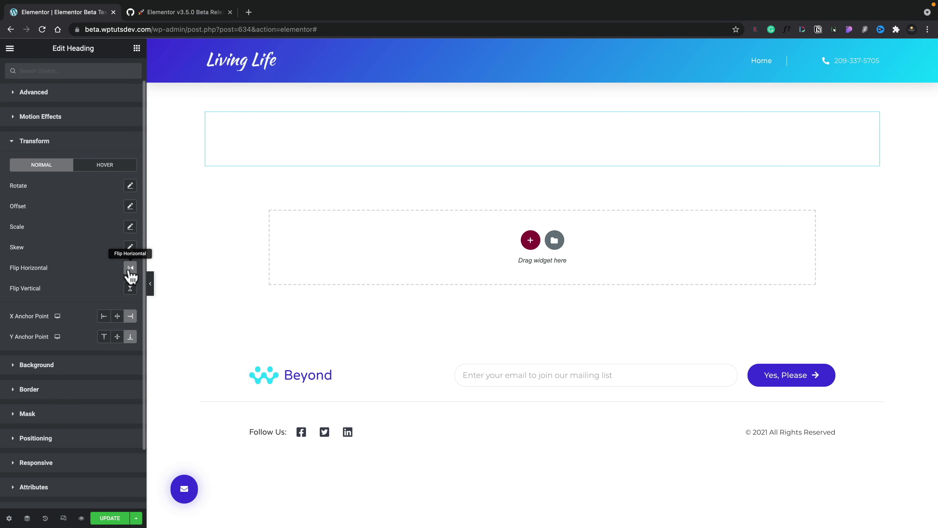
pyautogui.click(117, 316)
pyautogui.click(117, 336)
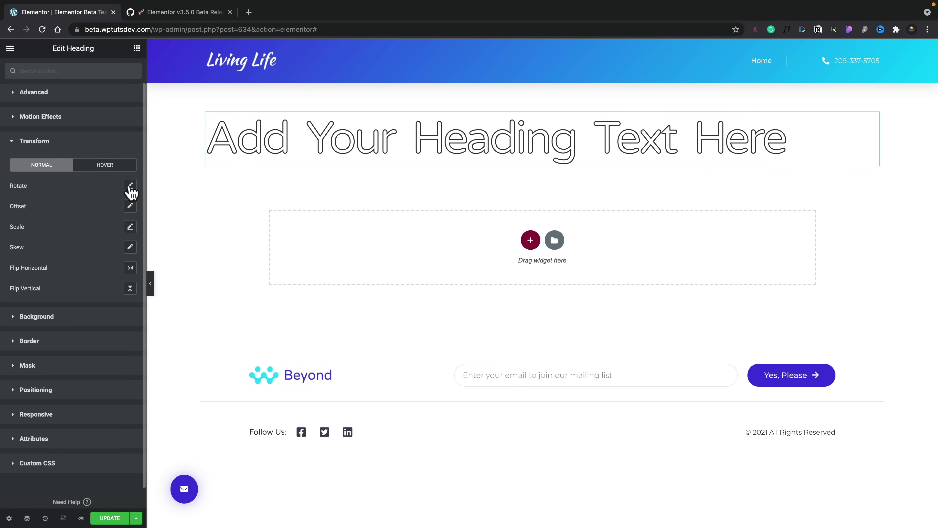
# - Rotate the heading to 90 degrees, enable 3D Rotate and adjust the X-axis tilt
pyautogui.click(130, 185)
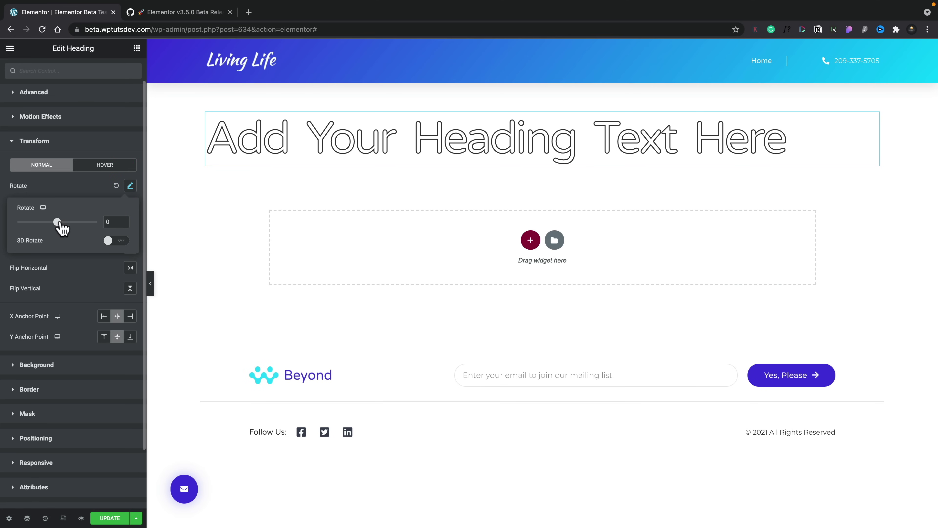
pyautogui.moveTo(57, 222); pyautogui.dragTo(117, 218)
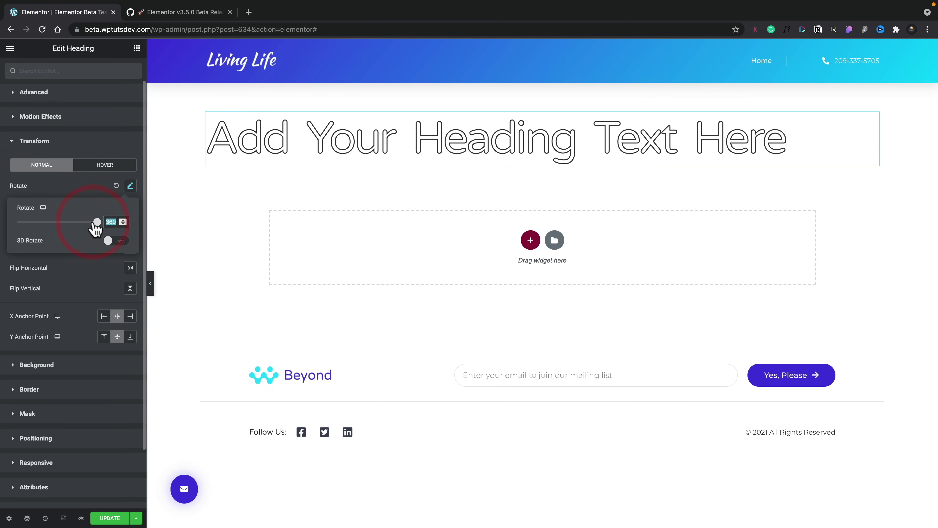
pyautogui.write('90')
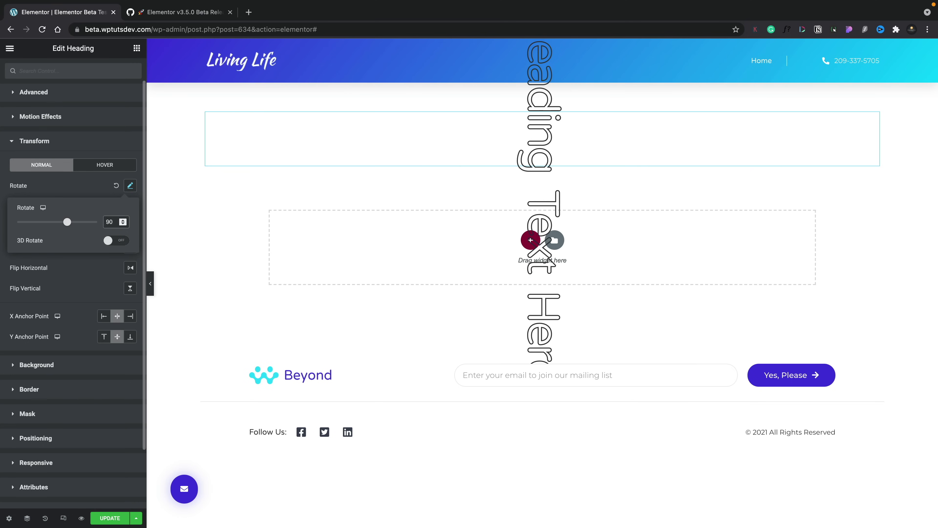
pyautogui.click(122, 241)
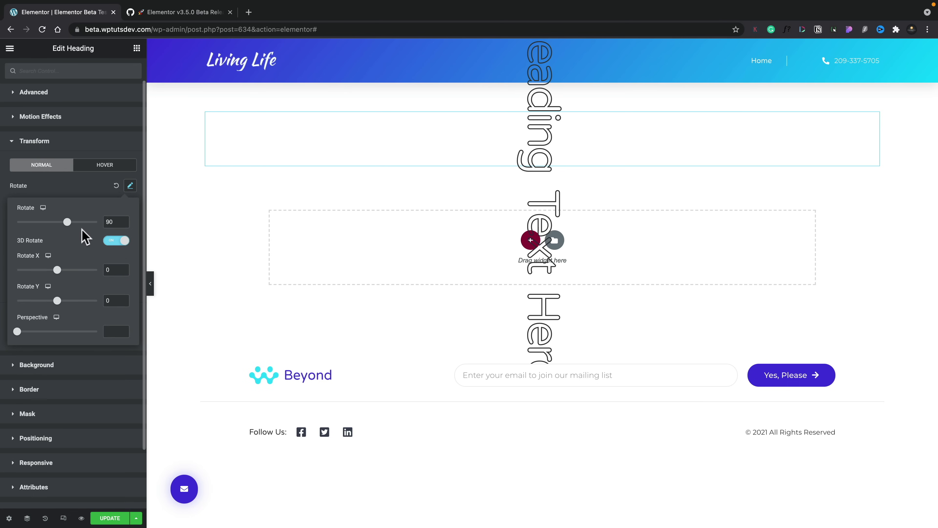
pyautogui.moveTo(57, 272)
pyautogui.mouseDown()
pyautogui.moveTo(70, 272)
pyautogui.moveTo(42, 272)
pyautogui.moveTo(56, 272)
pyautogui.mouseUp()
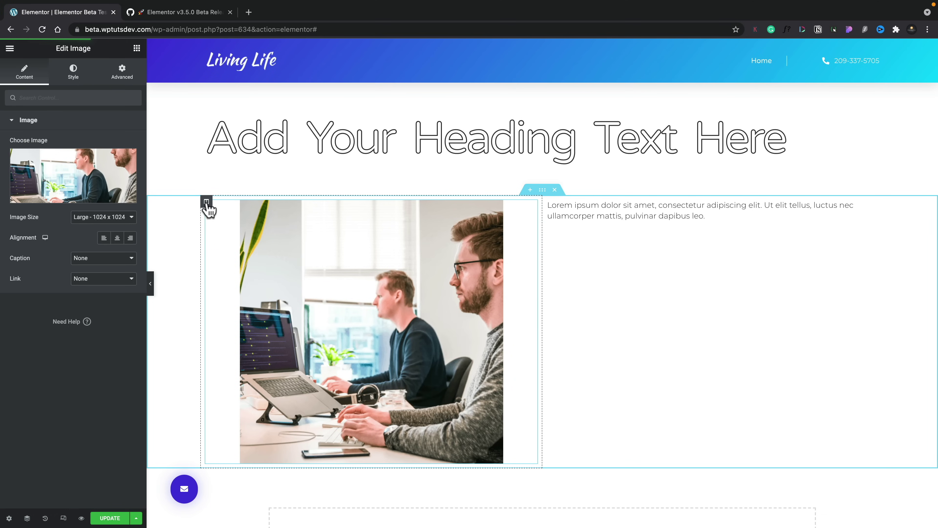
# - Multi-select the office photo, text and heading columns and delete all 3 items
pyautogui.click(206, 202)
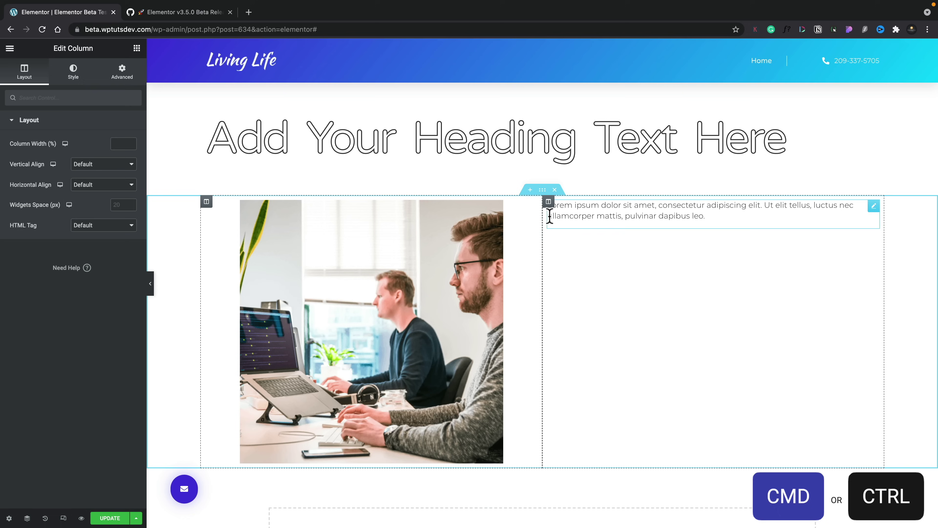
pyautogui.keyDown('ctrl'); pyautogui.click(549, 203); pyautogui.keyUp('ctrl')
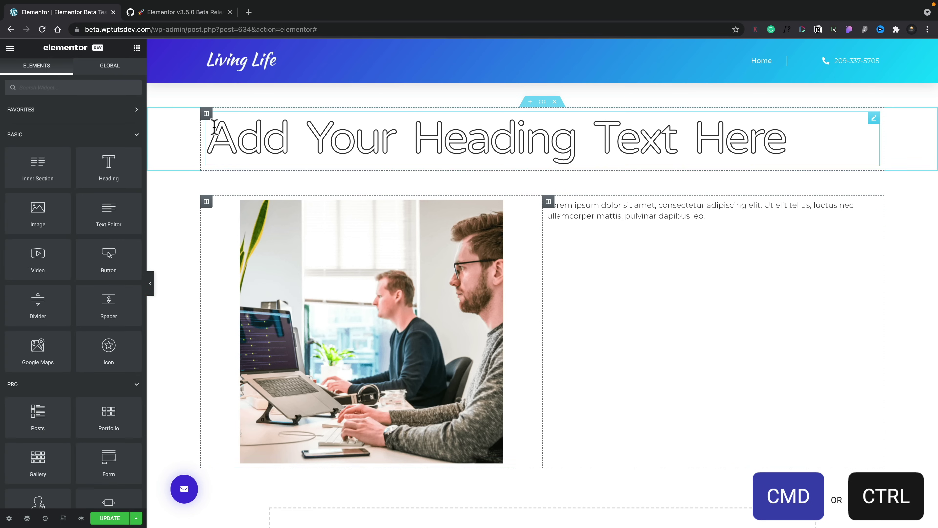
pyautogui.keyDown('ctrl'); pyautogui.click(208, 119); pyautogui.keyUp('ctrl')
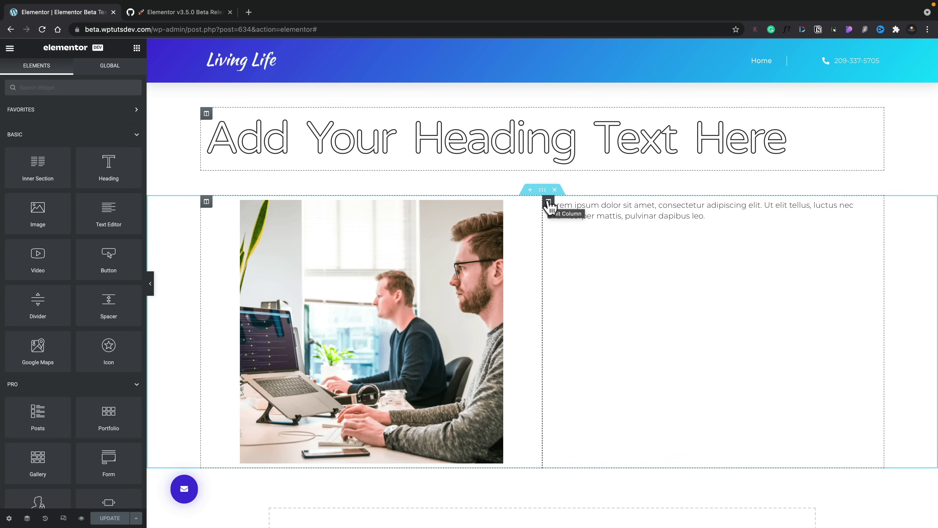
pyautogui.rightClick(548, 202)
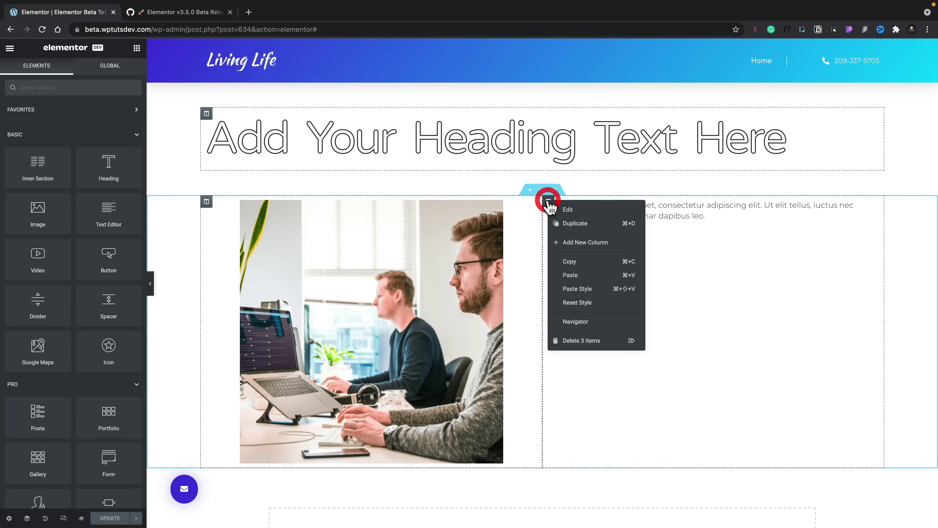
pyautogui.click(571, 340)
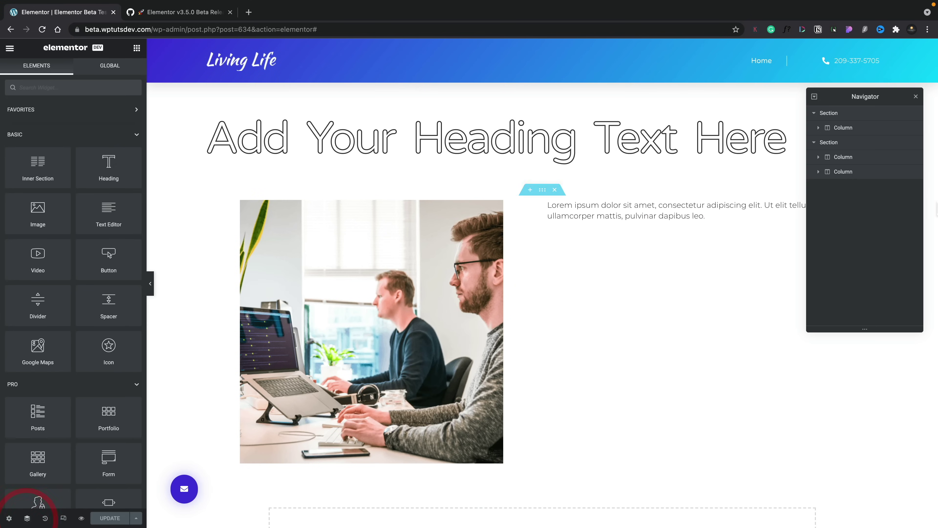
# - Multi-select both Section rows in the Navigator to remove them
pyautogui.click(858, 115)
pyautogui.keyDown('ctrl'); pyautogui.click(859, 125); pyautogui.keyUp('ctrl')
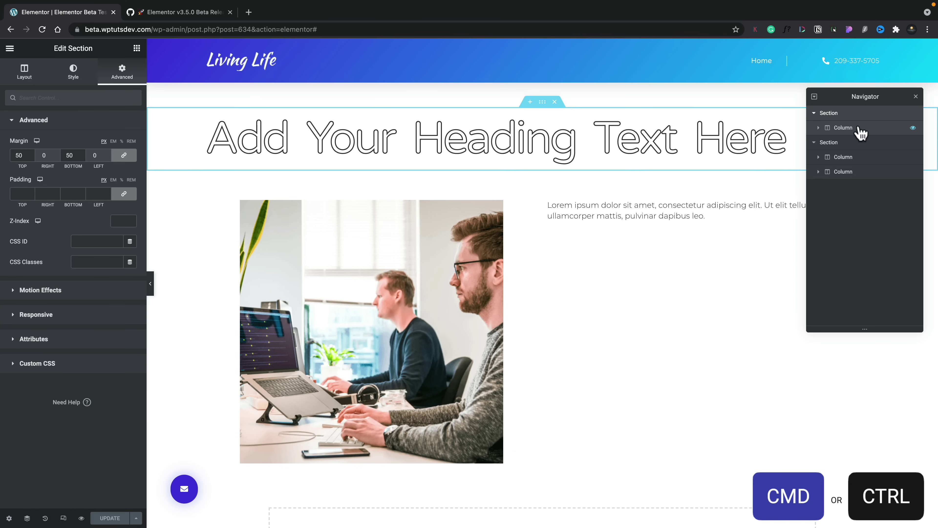
pyautogui.keyDown('ctrl'); pyautogui.click(861, 142); pyautogui.keyUp('ctrl')
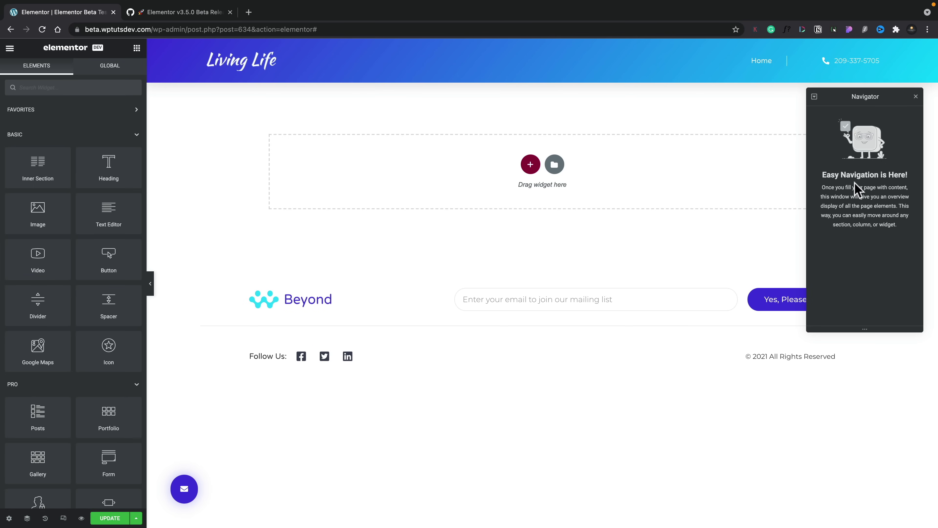
# - Undo the section deletion to restore the heading, office photo and text
pyautogui.hotkey('ctrl', 'z')
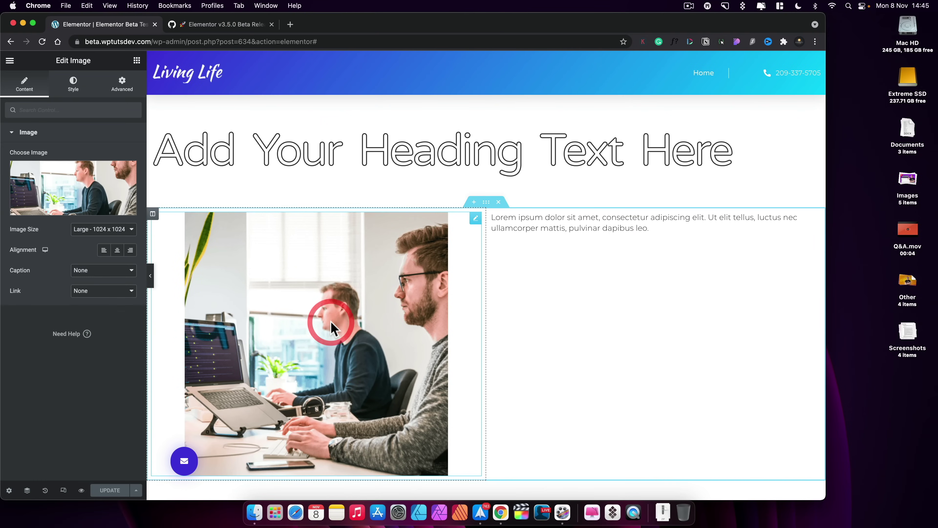
# - Delete the office photo and drop Admin Cols Pro.jpg from the desktop Images stack into the column
pyautogui.press('Delete')
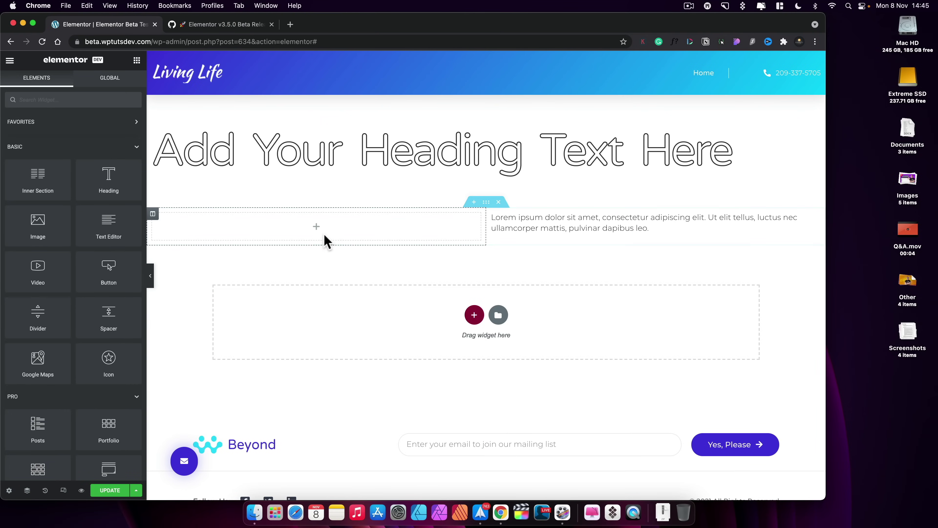
pyautogui.click(909, 175)
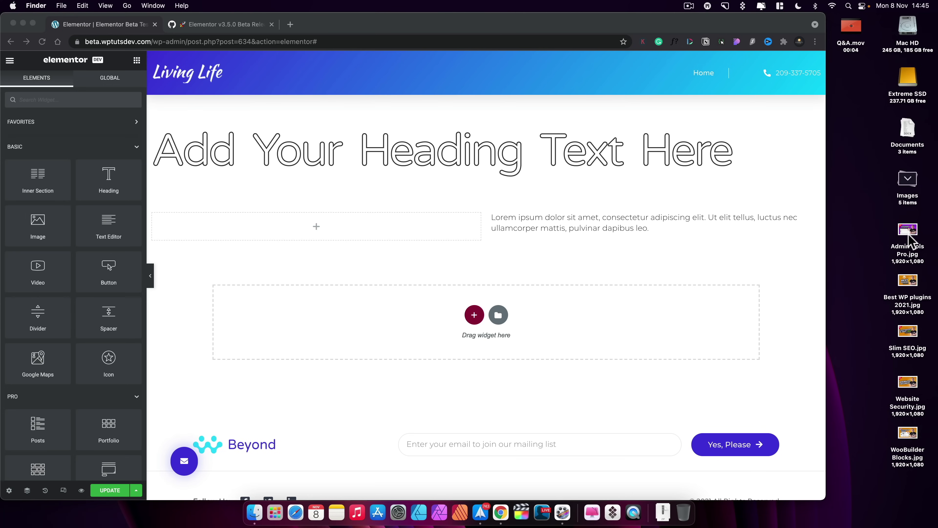
pyautogui.moveTo(863, 205); pyautogui.dragTo(351, 227)
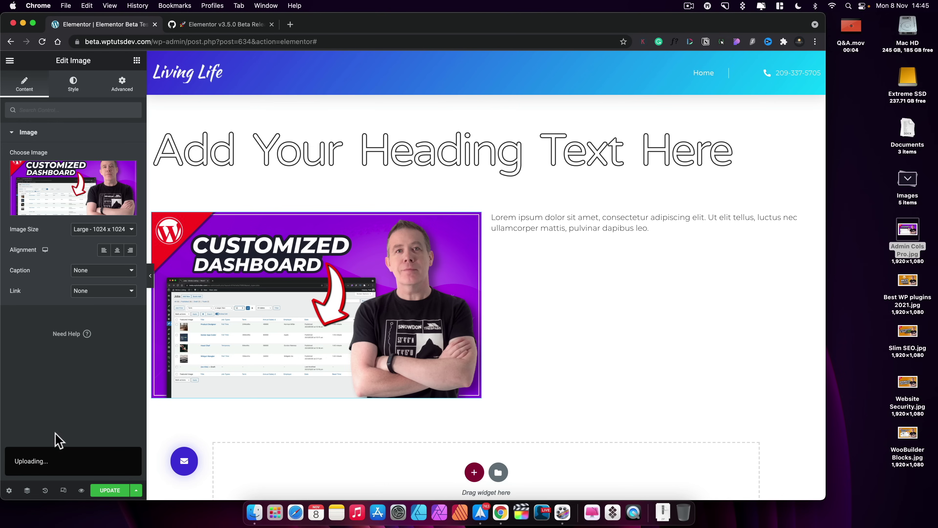